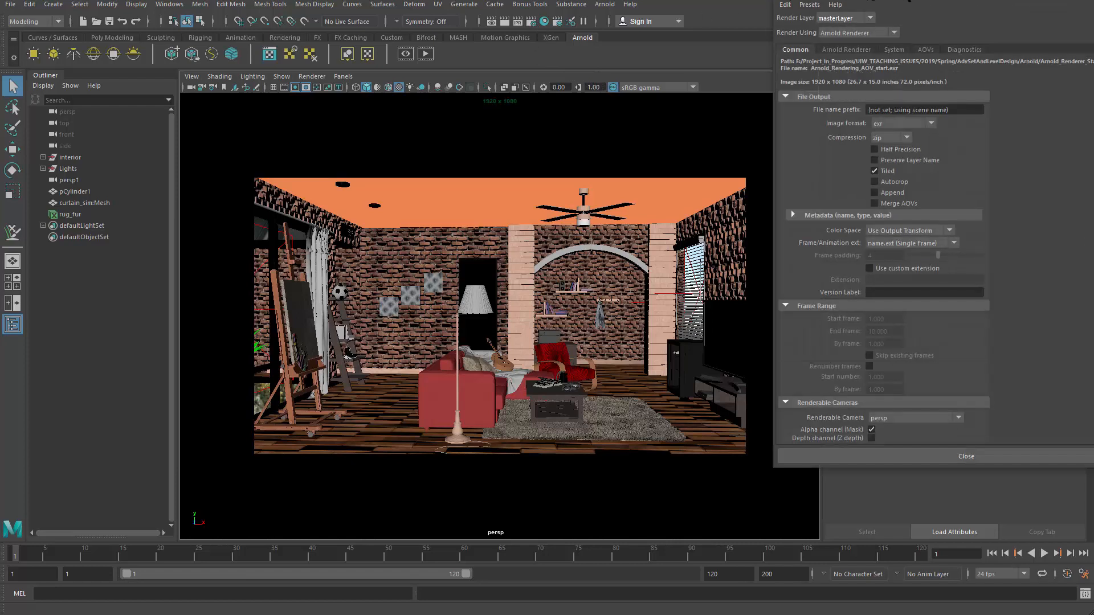
Step: Move and resize the Render Settings window so its full contents can be read over the scene view
drag(815, 46, 715, 49)
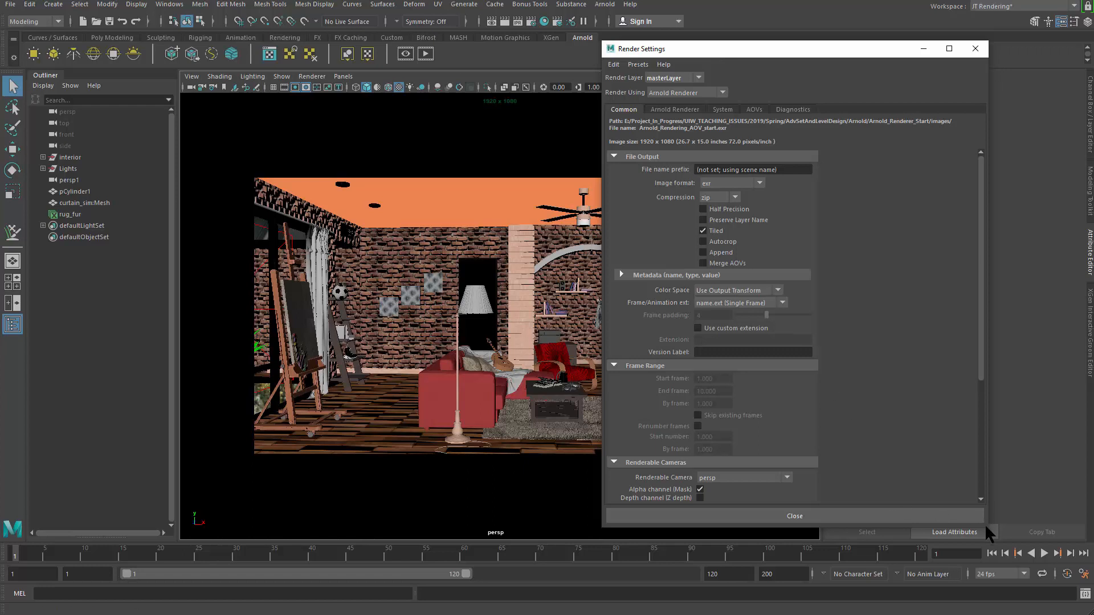
drag(986, 525, 908, 577)
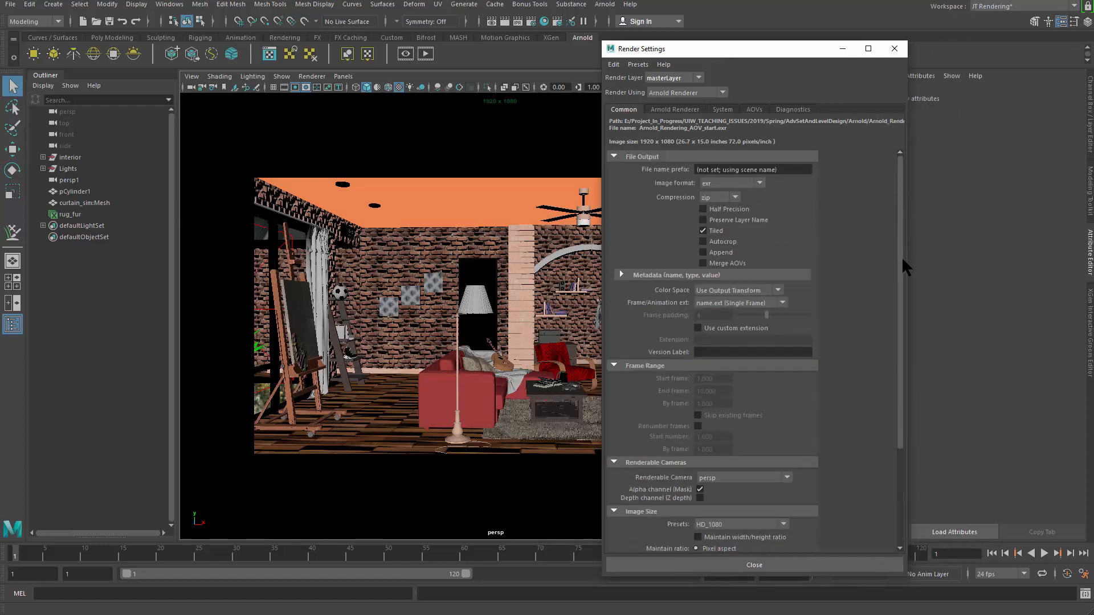
mouse_move(907, 260)
mouse_down()
mouse_move(859, 265)
mouse_move(898, 268)
mouse_up()
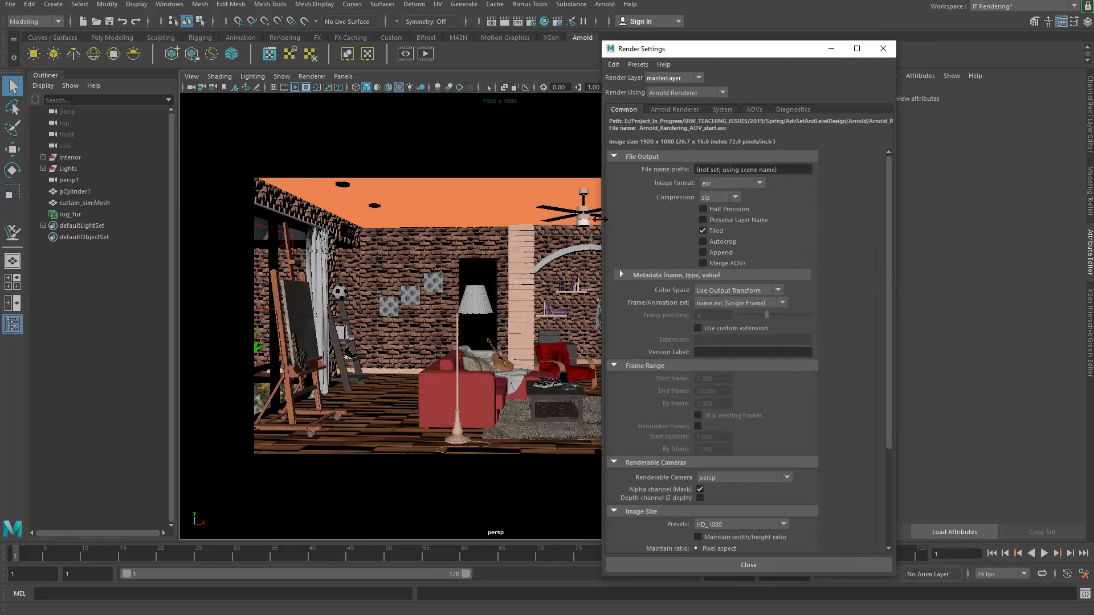
drag(601, 216, 570, 222)
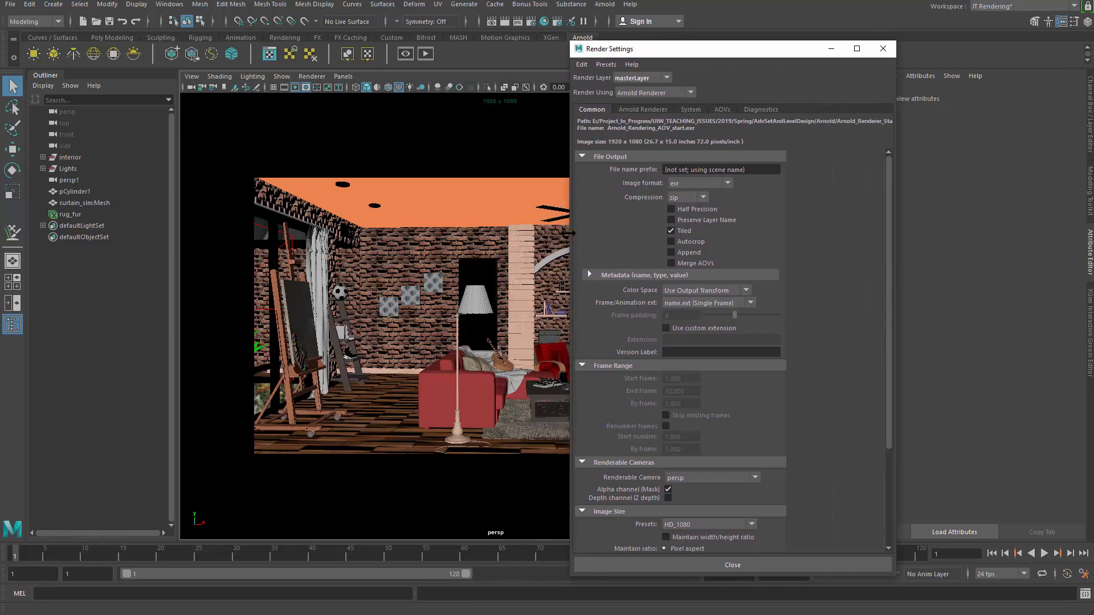
drag(756, 53, 770, 37)
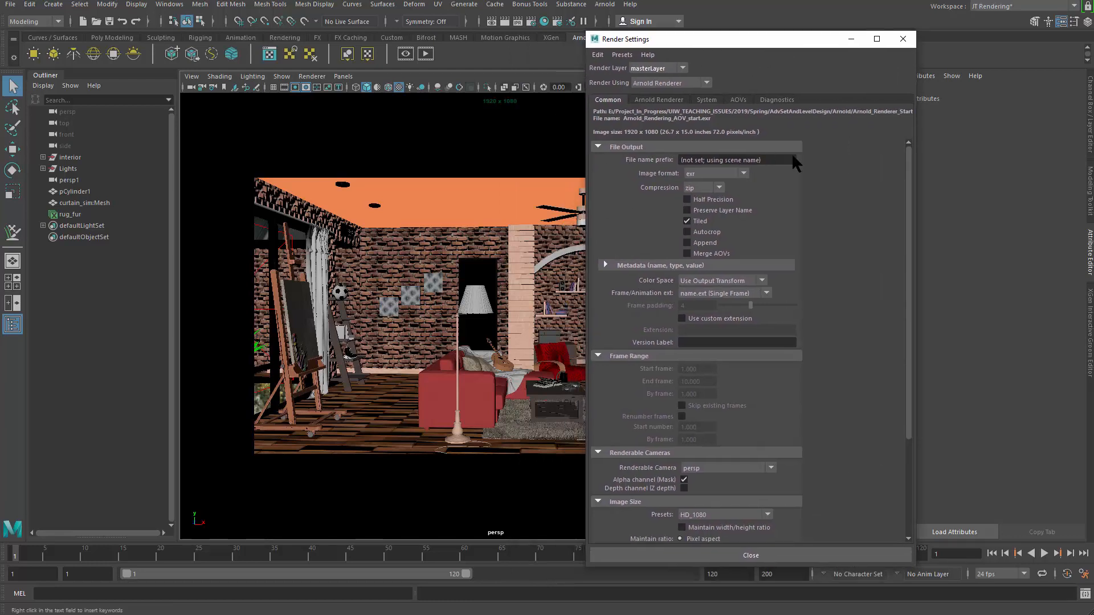
drag(908, 200, 884, 153)
drag(781, 40, 793, 39)
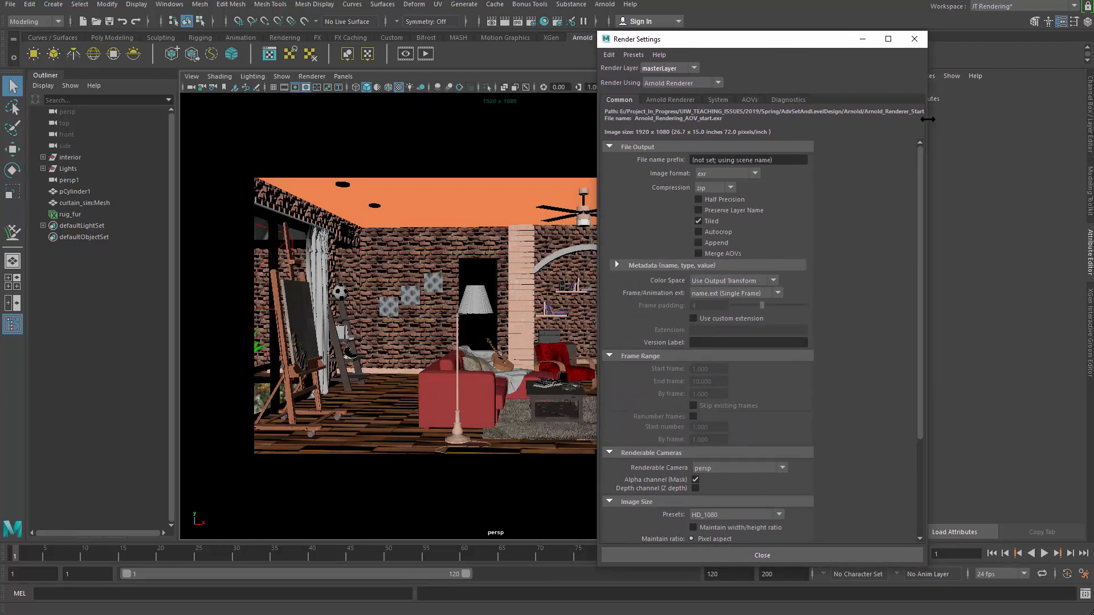
drag(927, 119, 885, 154)
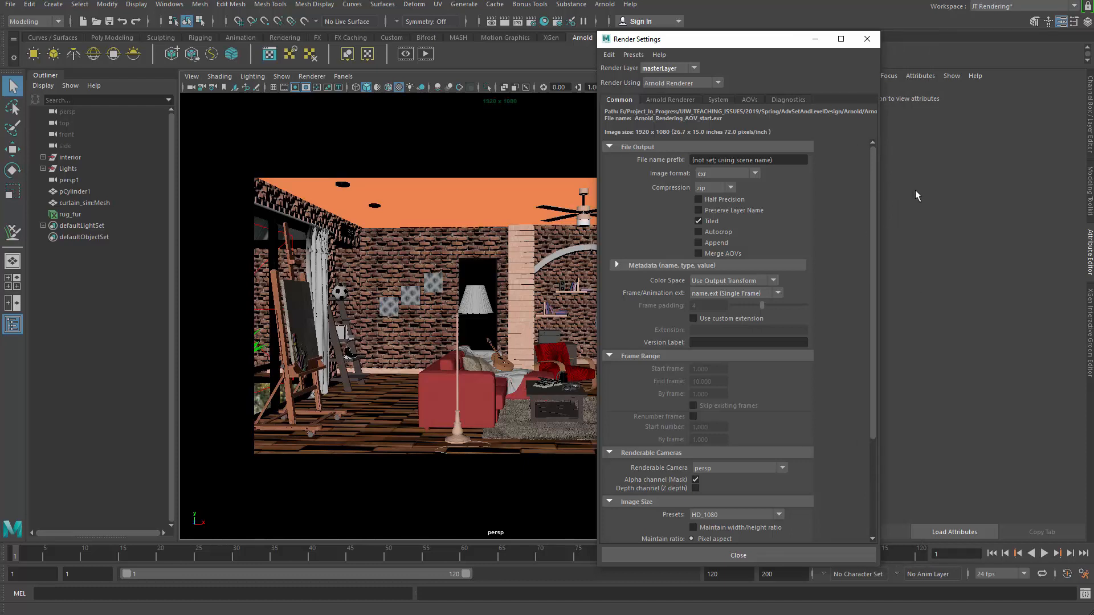
drag(880, 193, 859, 166)
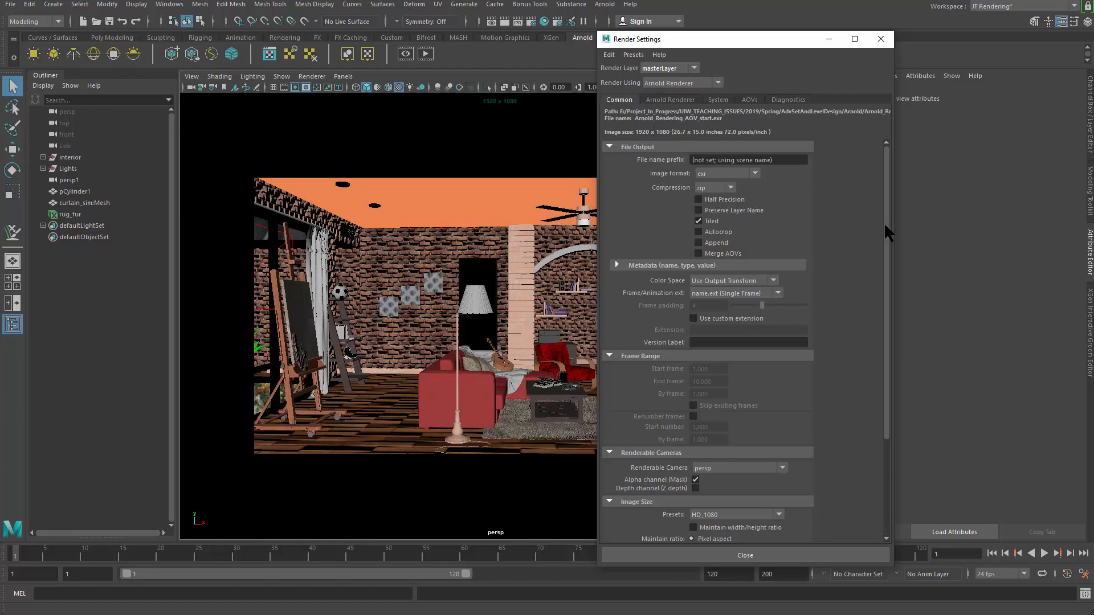
mouse_move(887, 207)
mouse_down()
mouse_move(890, 235)
mouse_move(884, 204)
mouse_up()
drag(782, 43, 807, 36)
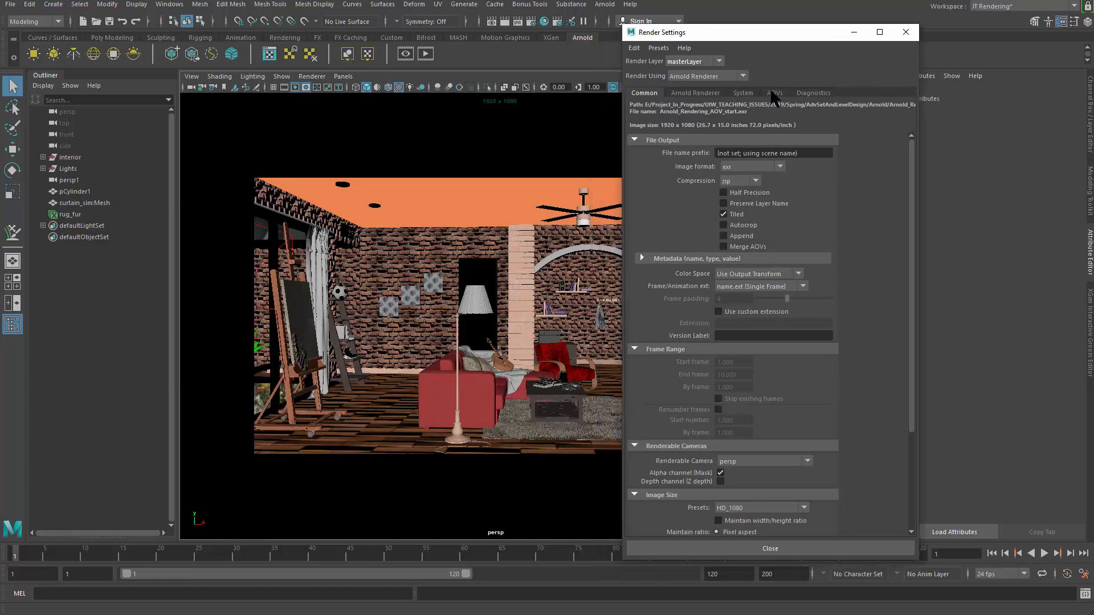
Step: Add the diffuse_direct and diffuse_indirect AOVs to the active AOVs in the Arnold render settings
click(775, 92)
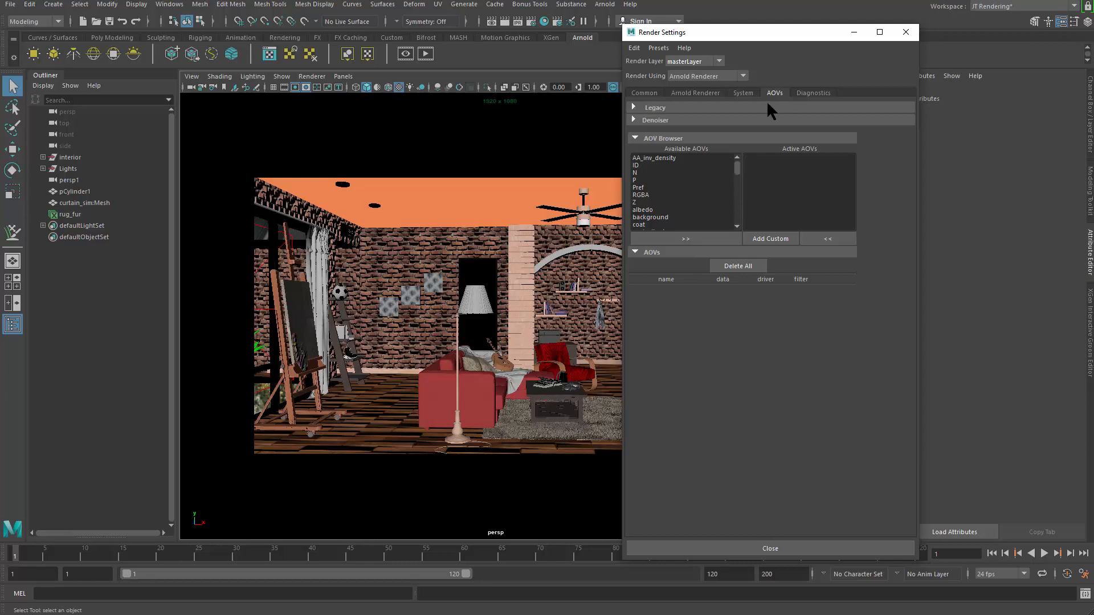
mouse_move(739, 169)
mouse_down()
mouse_move(740, 215)
mouse_move(740, 166)
mouse_up()
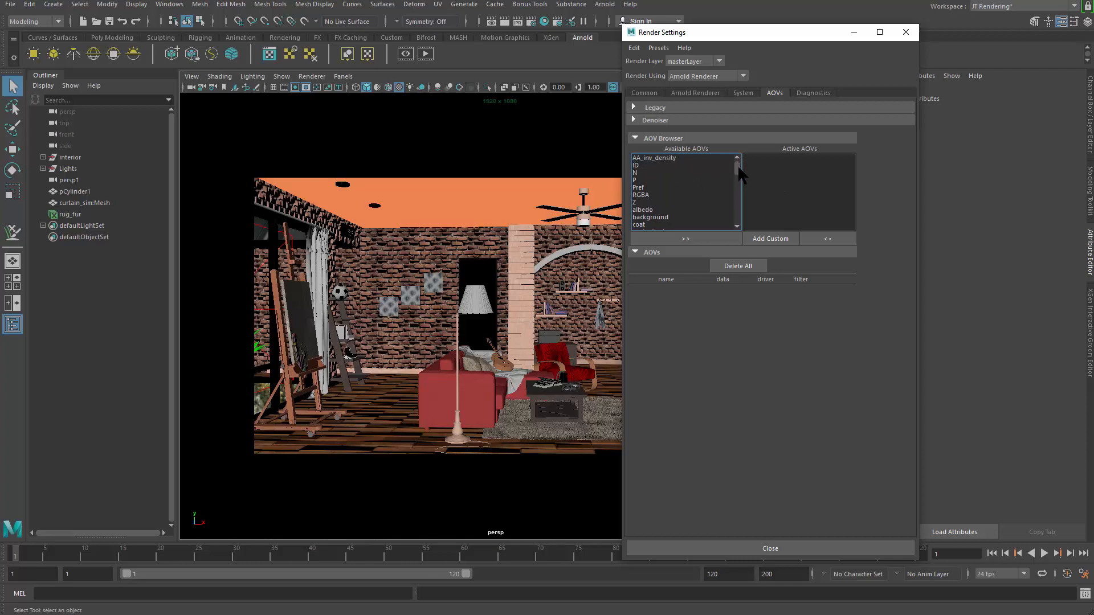
drag(738, 165, 737, 176)
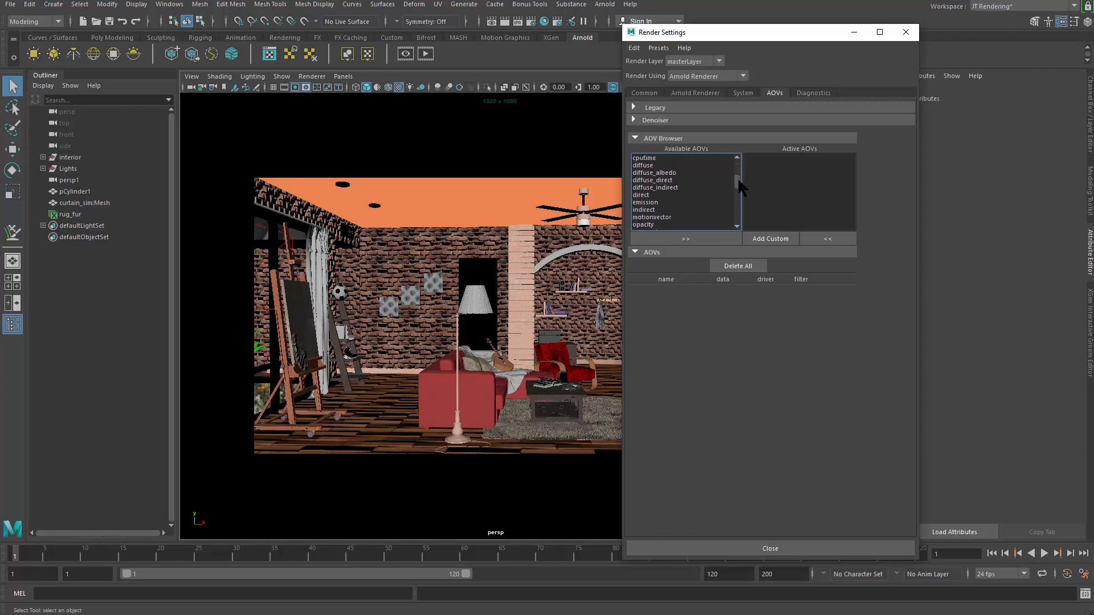
click(656, 181)
click(702, 237)
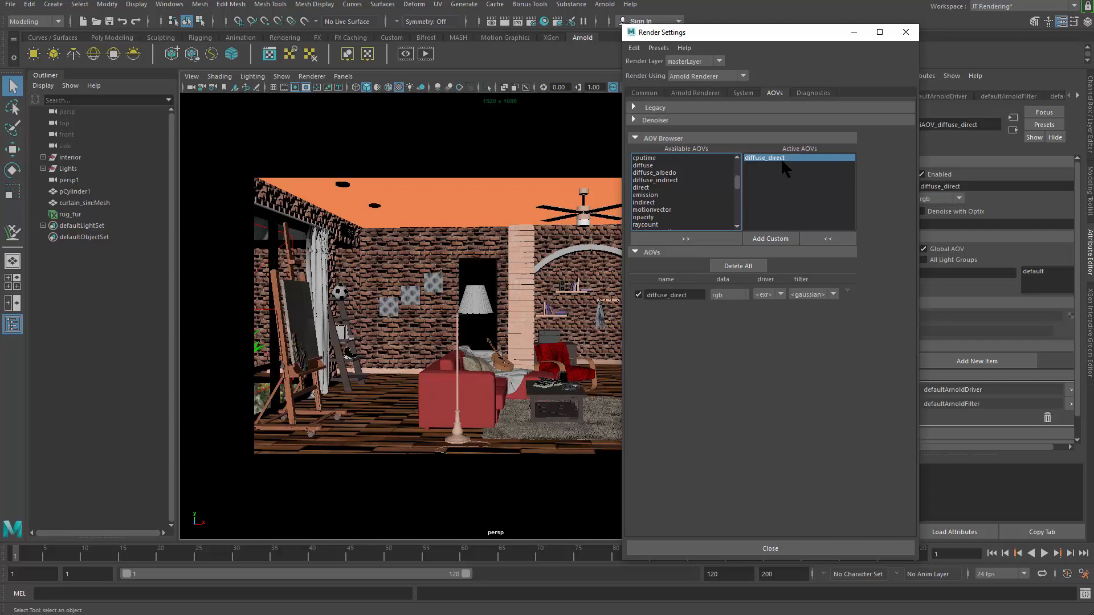
click(676, 180)
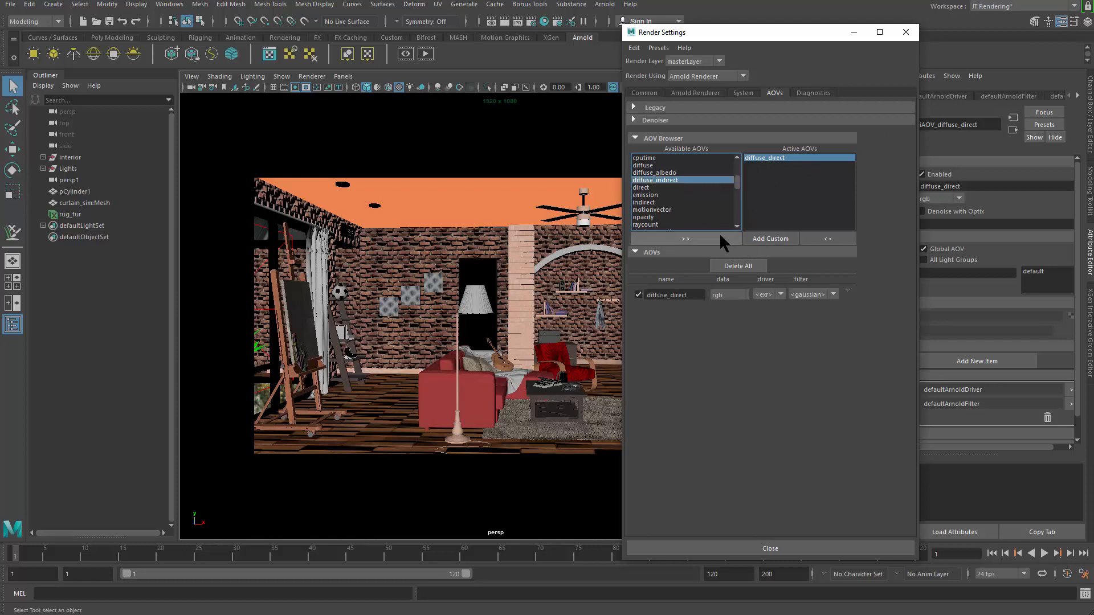
click(686, 239)
Step: Add the specular_direct and specular_indirect AOVs to the active AOVs
scroll(736, 185, down, 3)
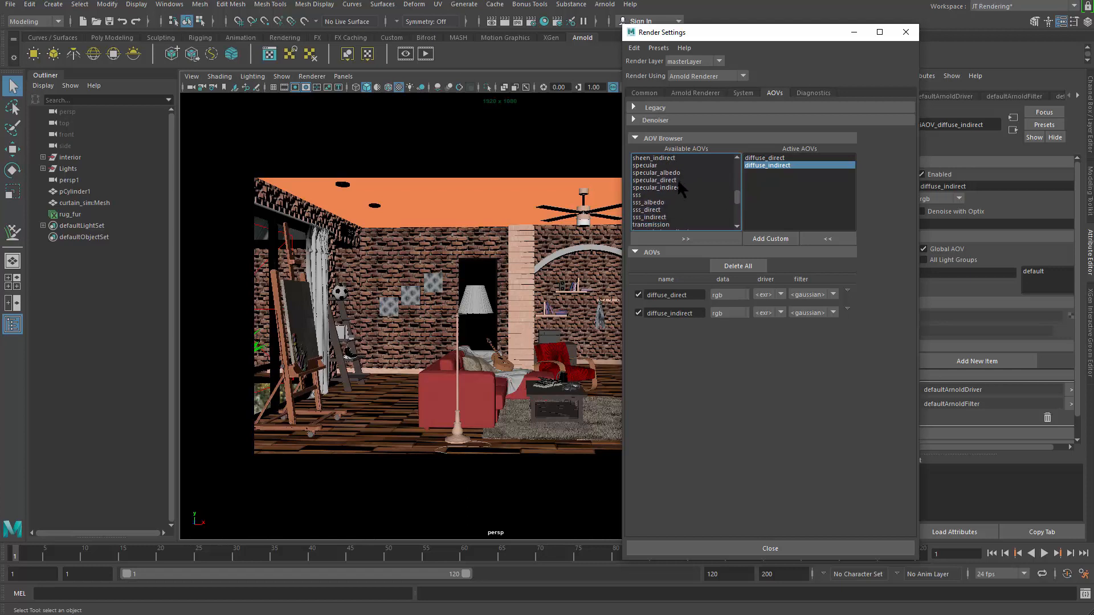
click(677, 180)
click(686, 239)
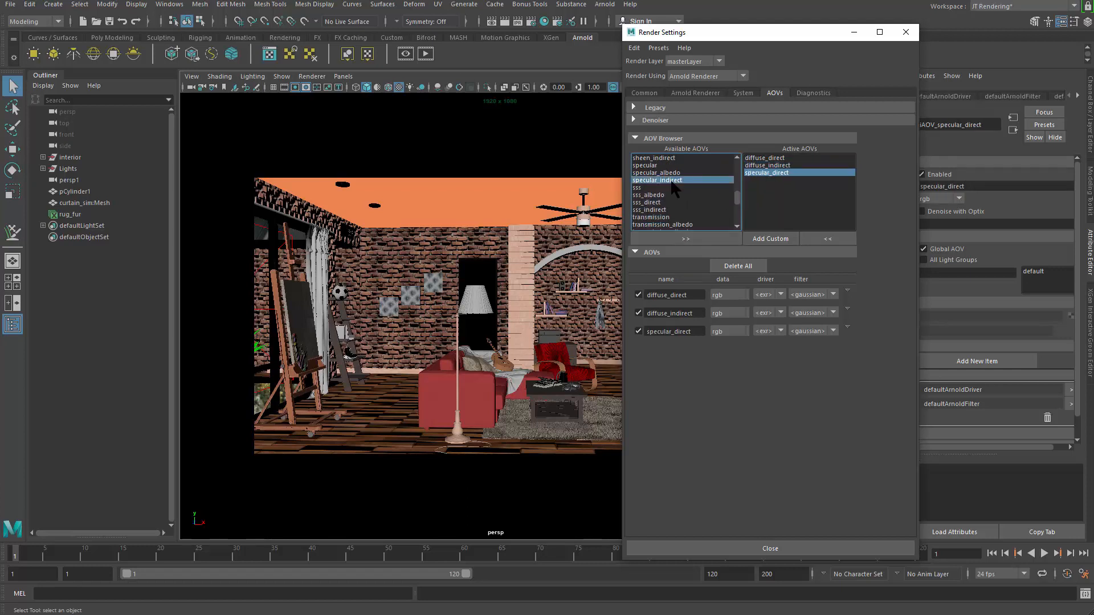
click(690, 238)
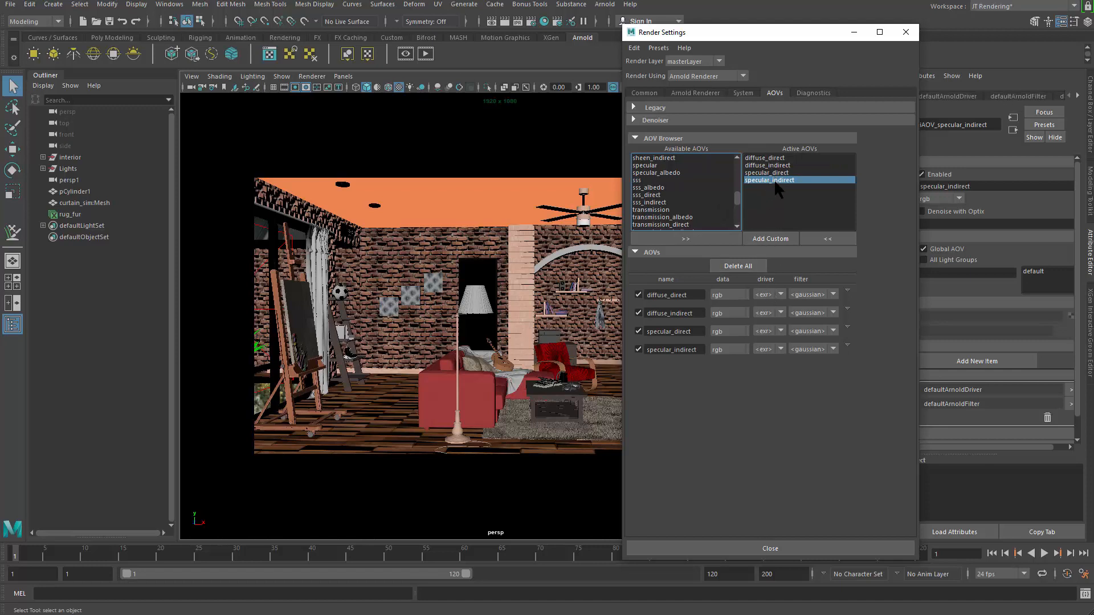
click(779, 172)
click(781, 180)
click(783, 173)
click(784, 179)
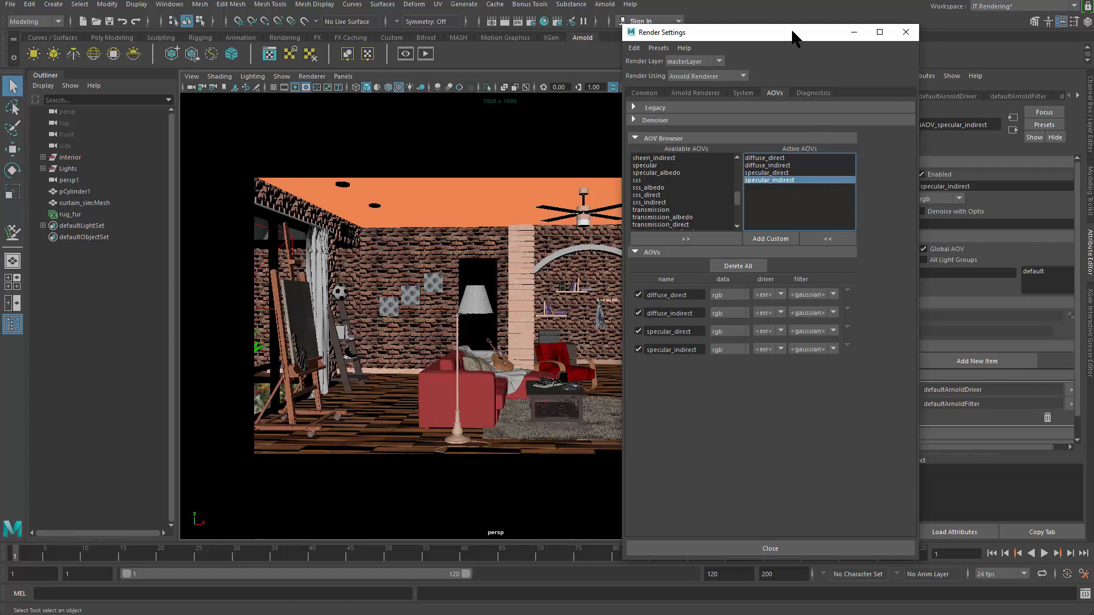
drag(789, 33, 818, 25)
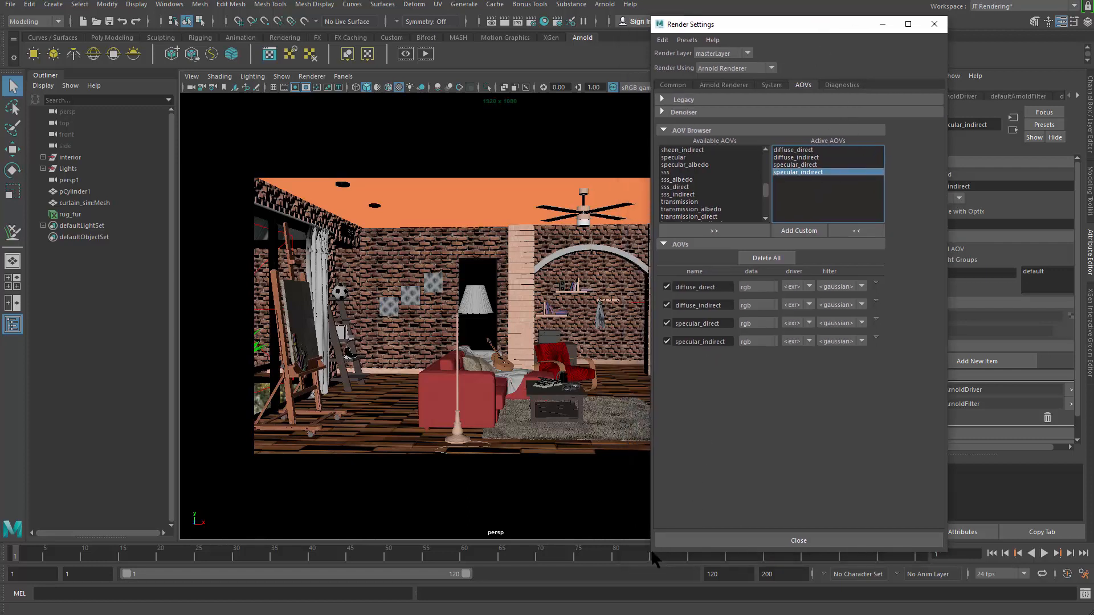
drag(652, 550, 697, 568)
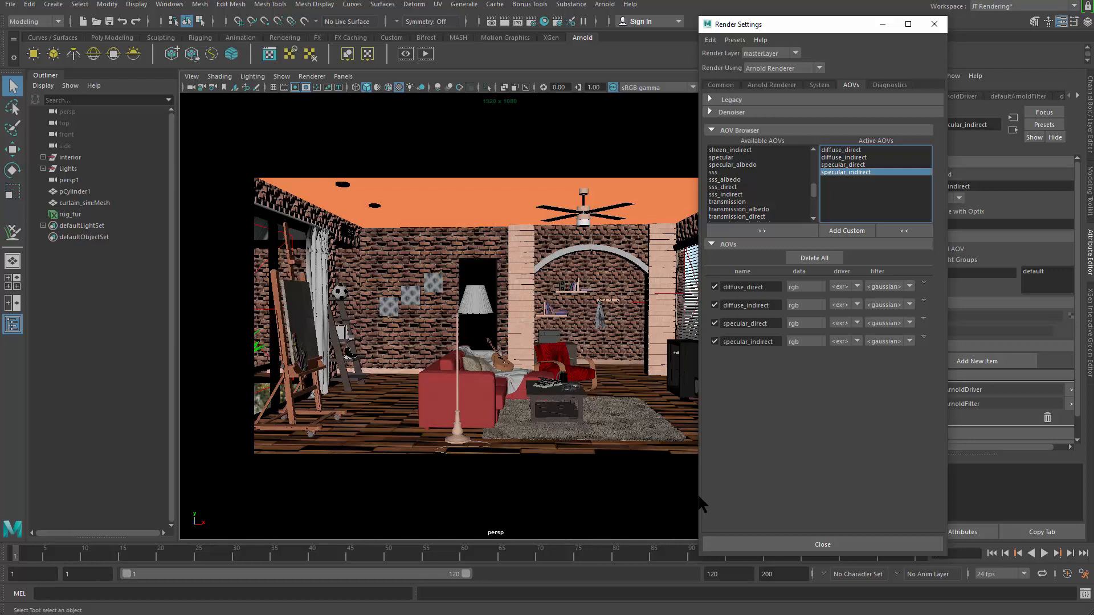
drag(699, 507, 681, 513)
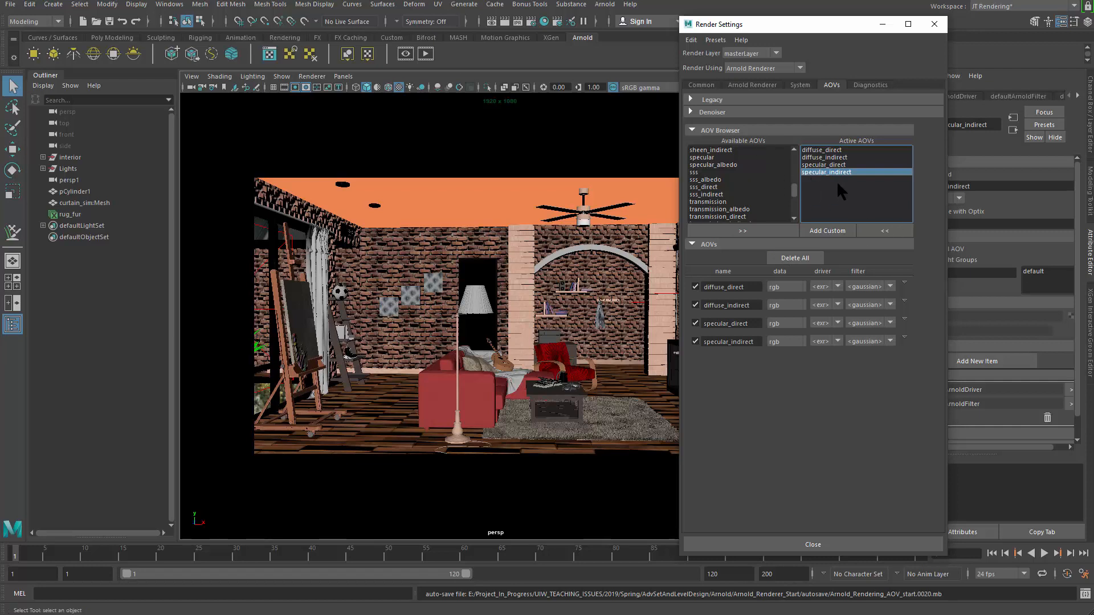
mouse_move(815, 24)
mouse_down()
mouse_move(803, 23)
mouse_move(818, 20)
mouse_up()
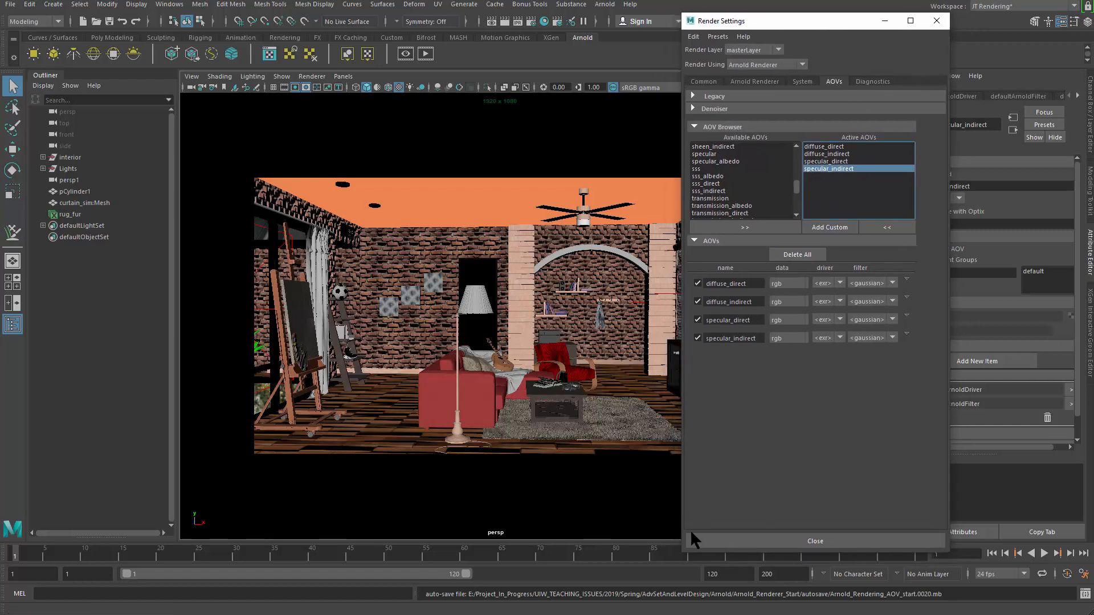
drag(684, 519, 687, 519)
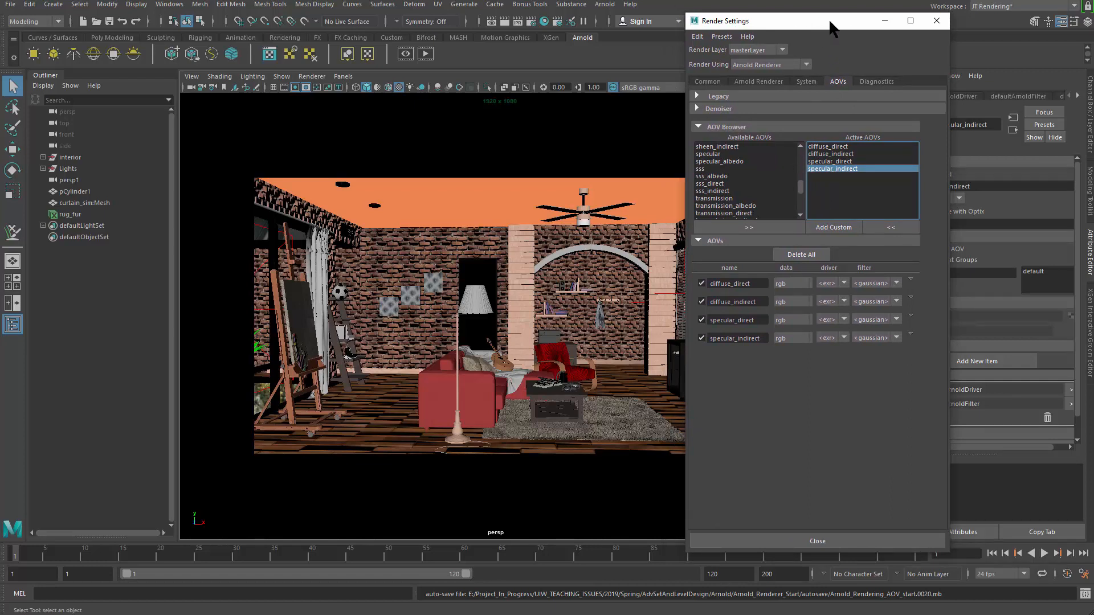
drag(828, 22, 804, 24)
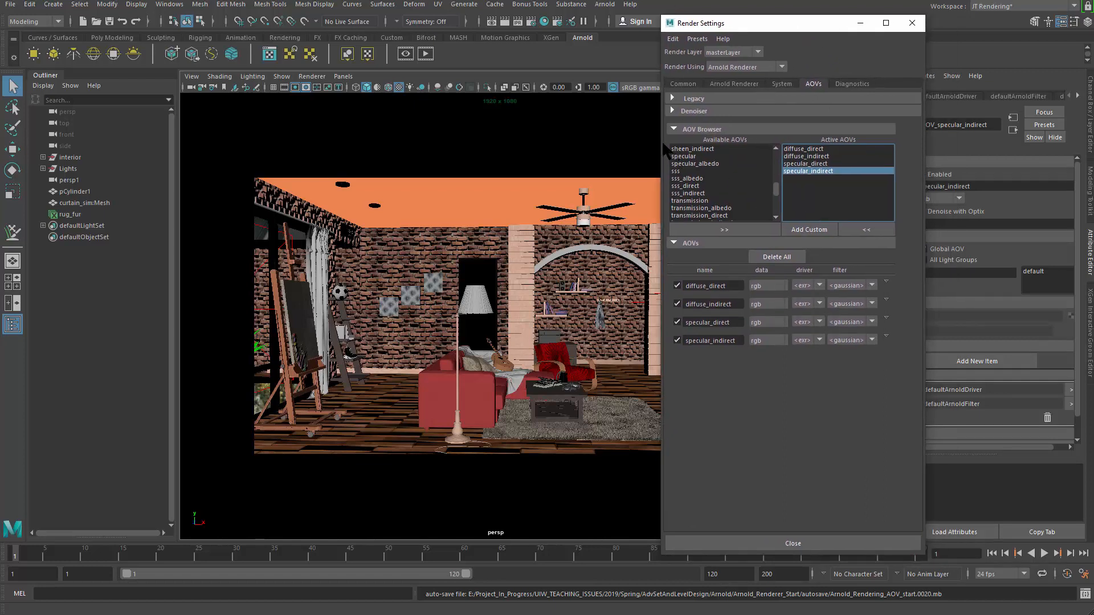
drag(663, 146, 658, 156)
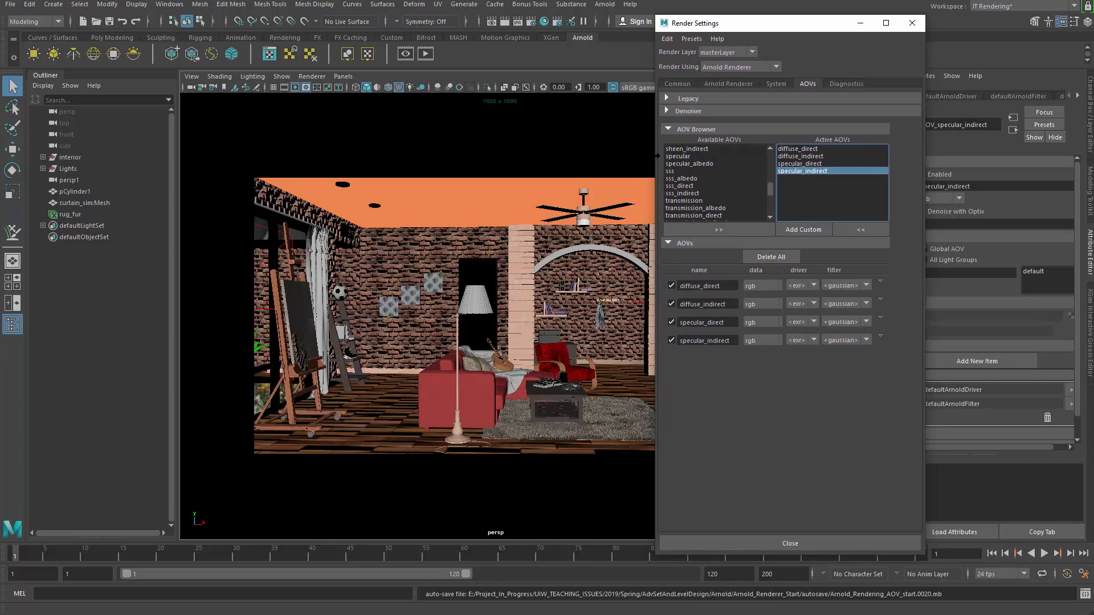
drag(809, 34, 844, 35)
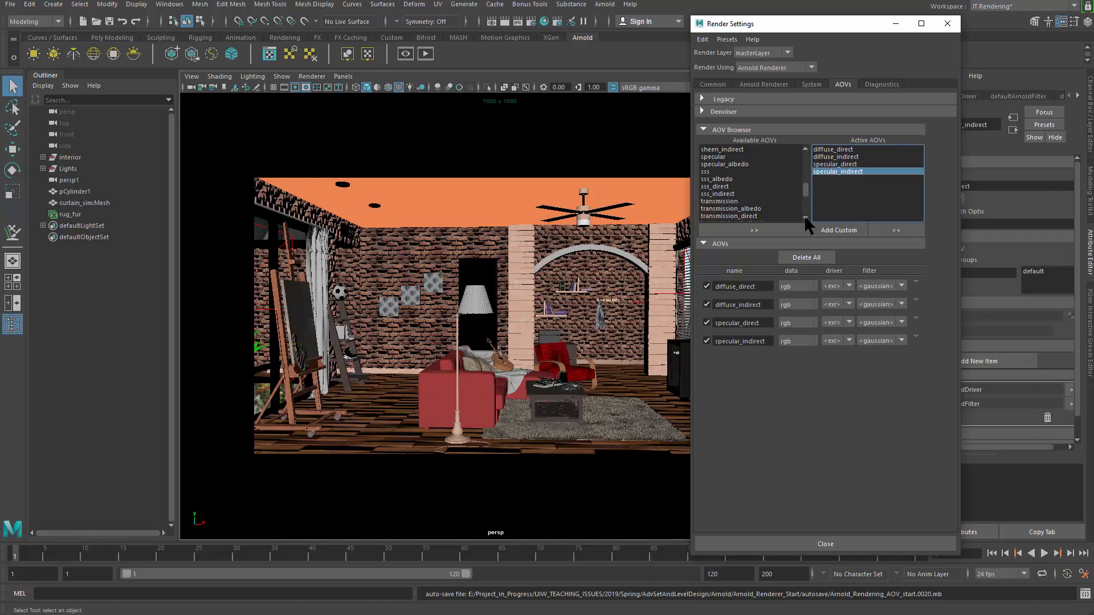
Step: Pick out the glass object on the cabinet near the window blinds and add the transmission AOV to the active AOVs
scroll(805, 212, down, 10)
drag(805, 204, 805, 185)
click(725, 172)
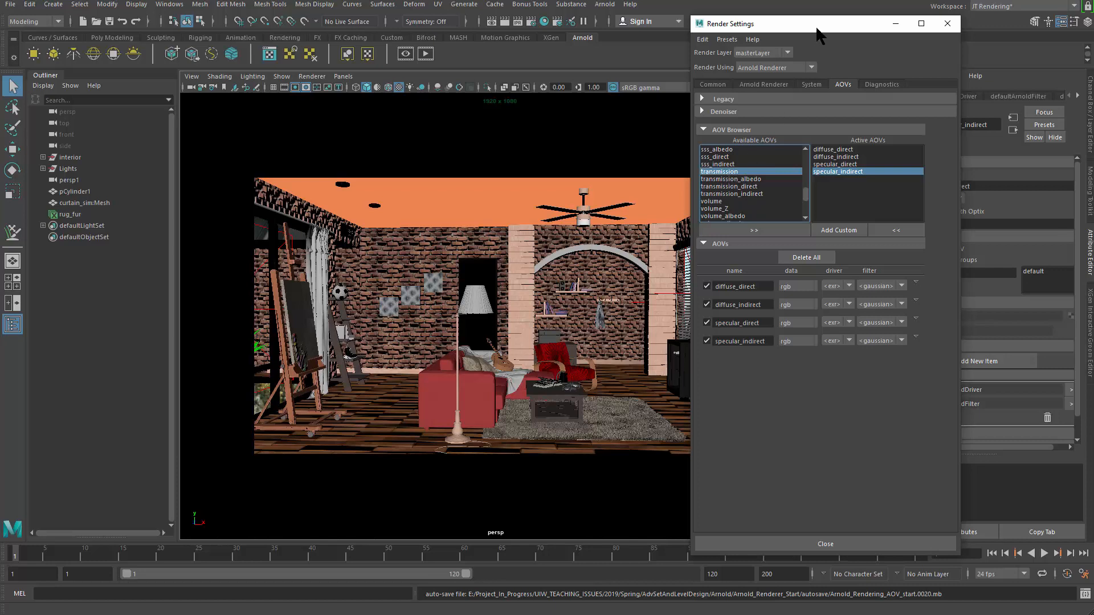
drag(809, 22, 382, 169)
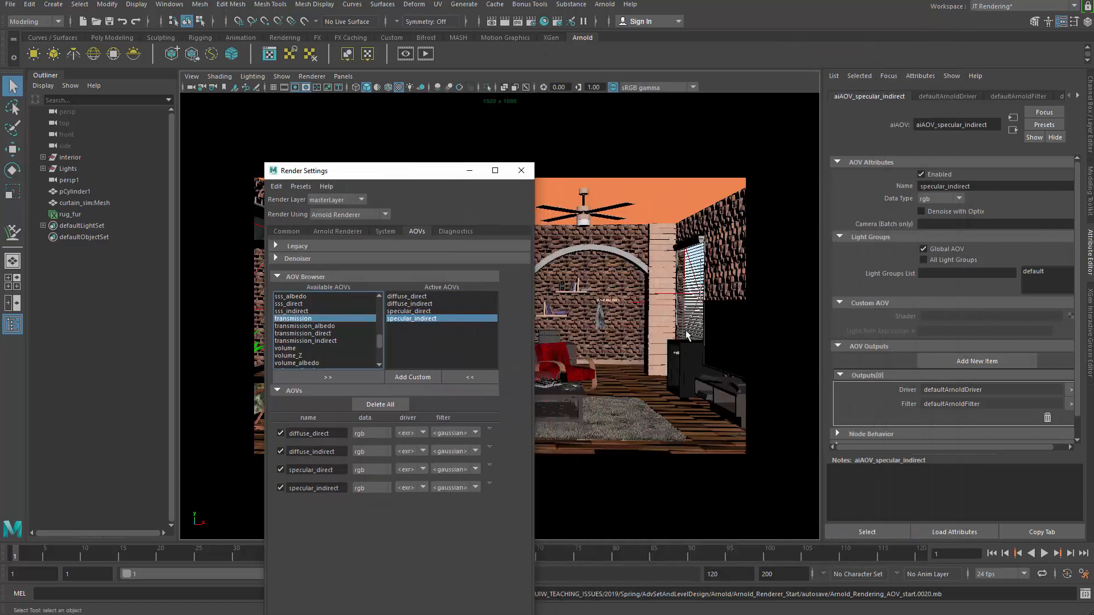
click(682, 340)
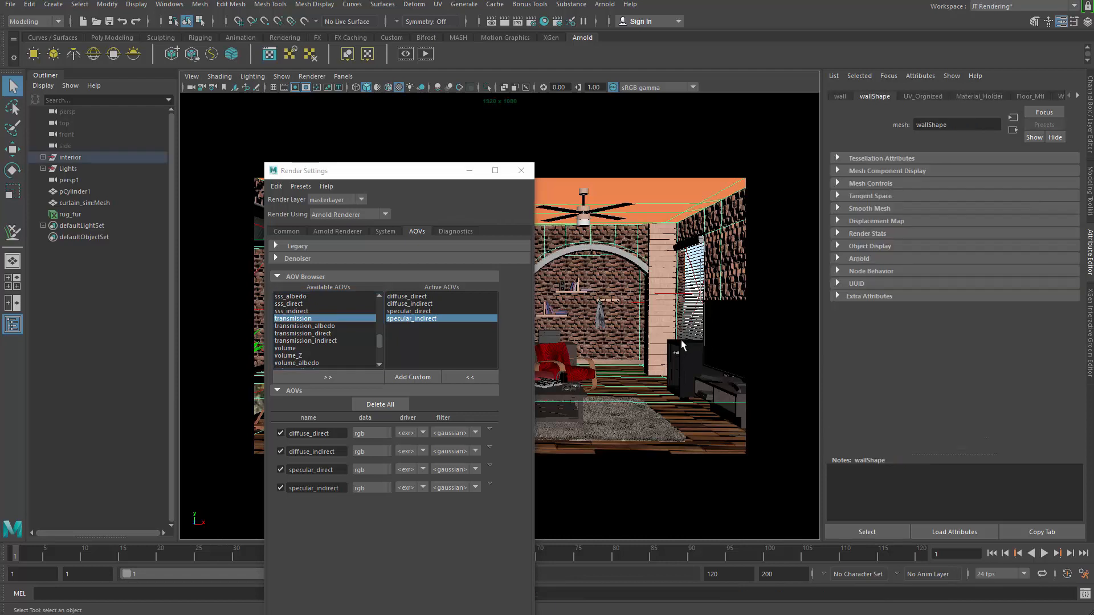
click(724, 319)
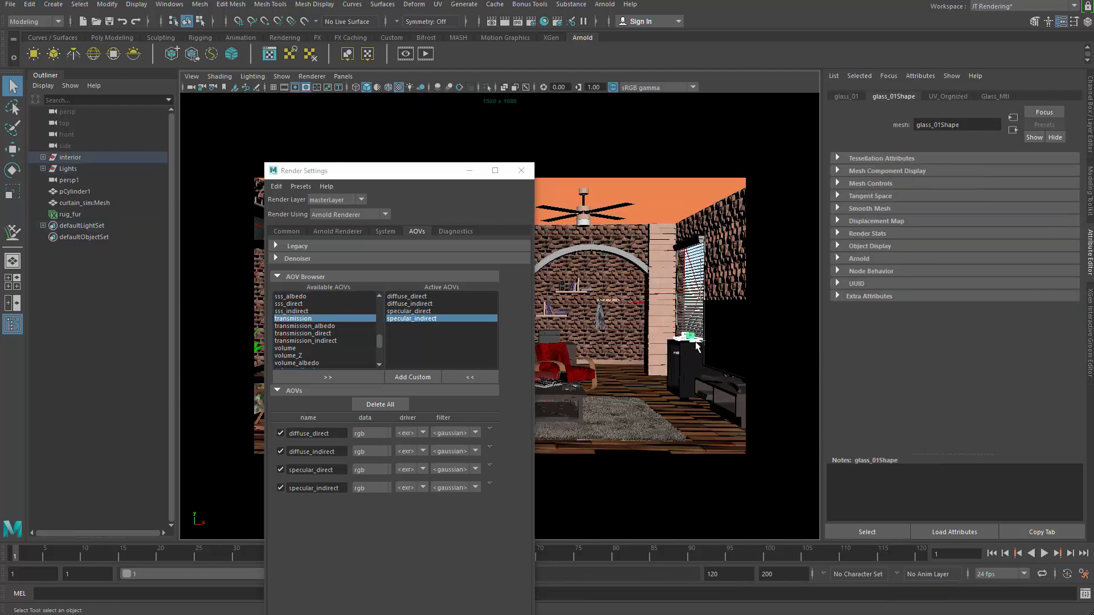
drag(458, 171, 804, 92)
drag(728, 98, 759, 86)
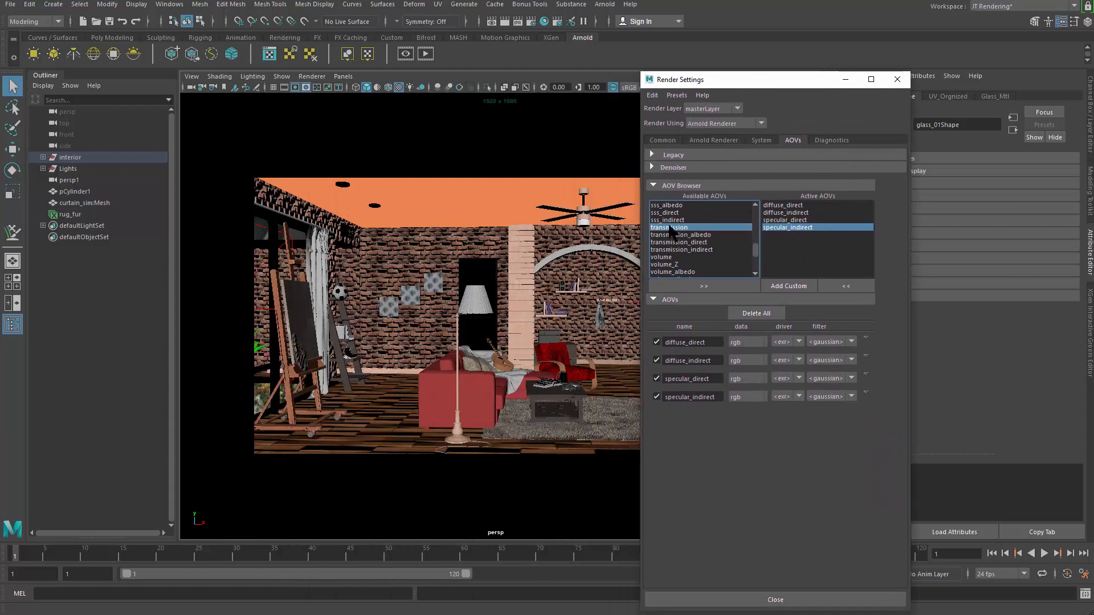
click(705, 286)
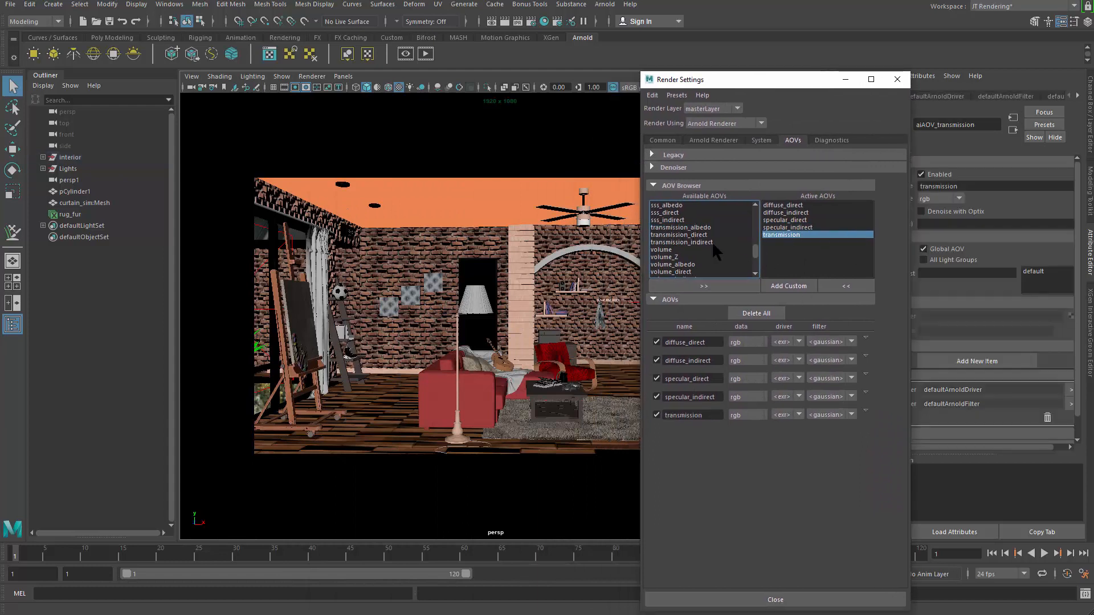
Step: Add the sss AOV to the active AOVs
drag(797, 90, 799, 81)
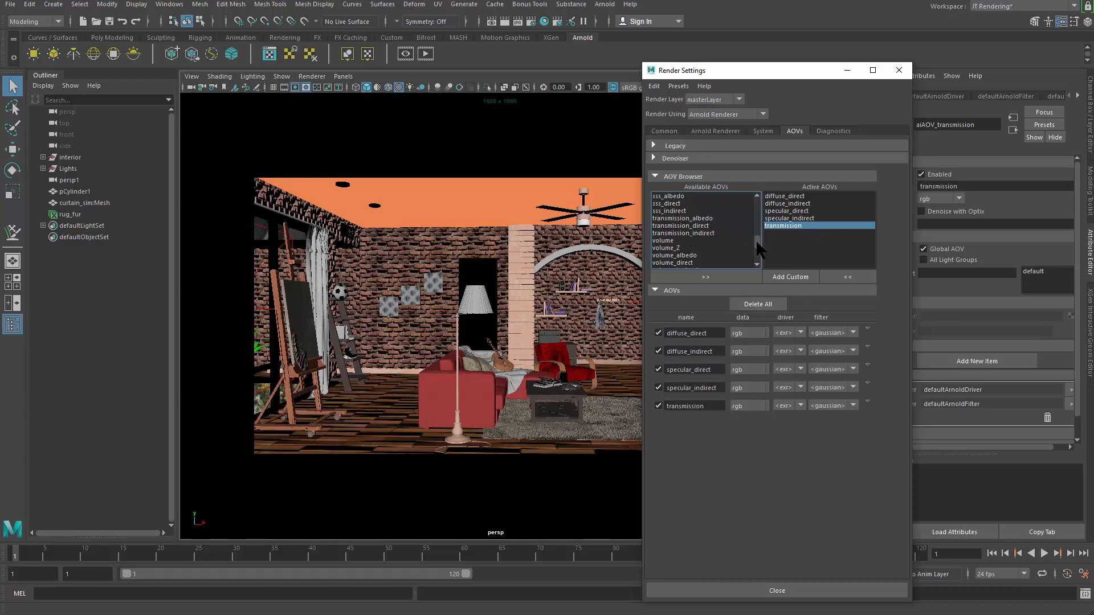
drag(758, 243, 757, 232)
click(664, 233)
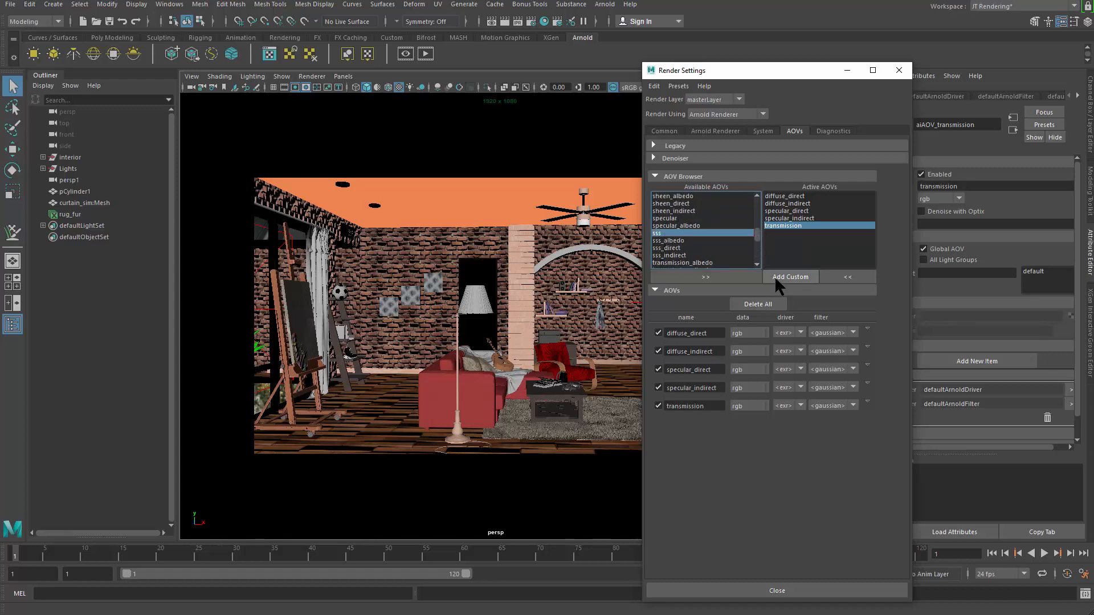
click(725, 275)
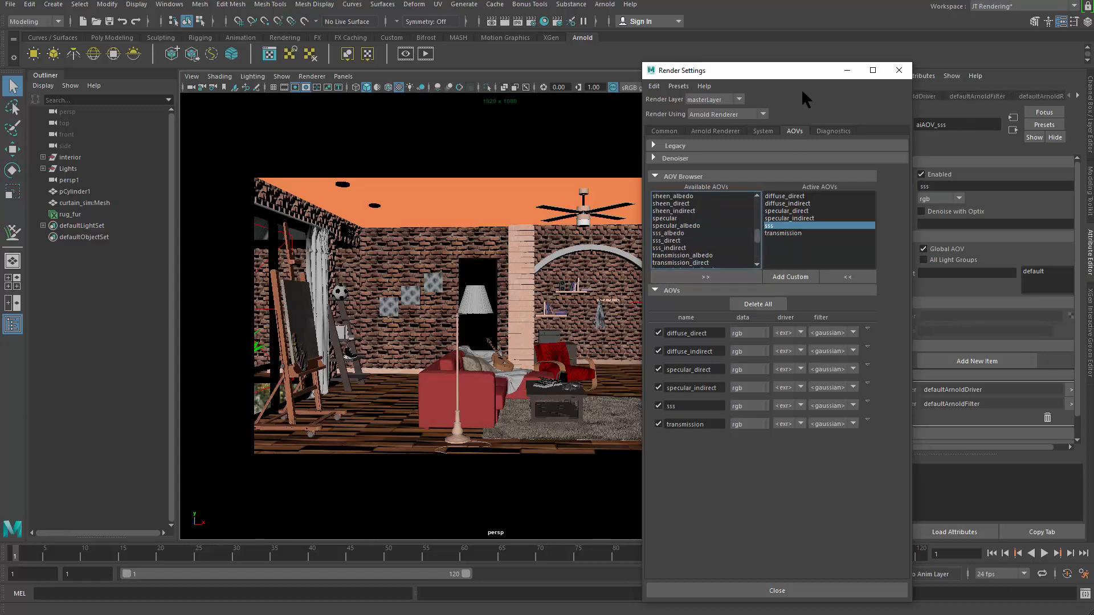
Step: Add the Z depth AOV from the available AOVs to the active AOVs
drag(808, 72, 882, 44)
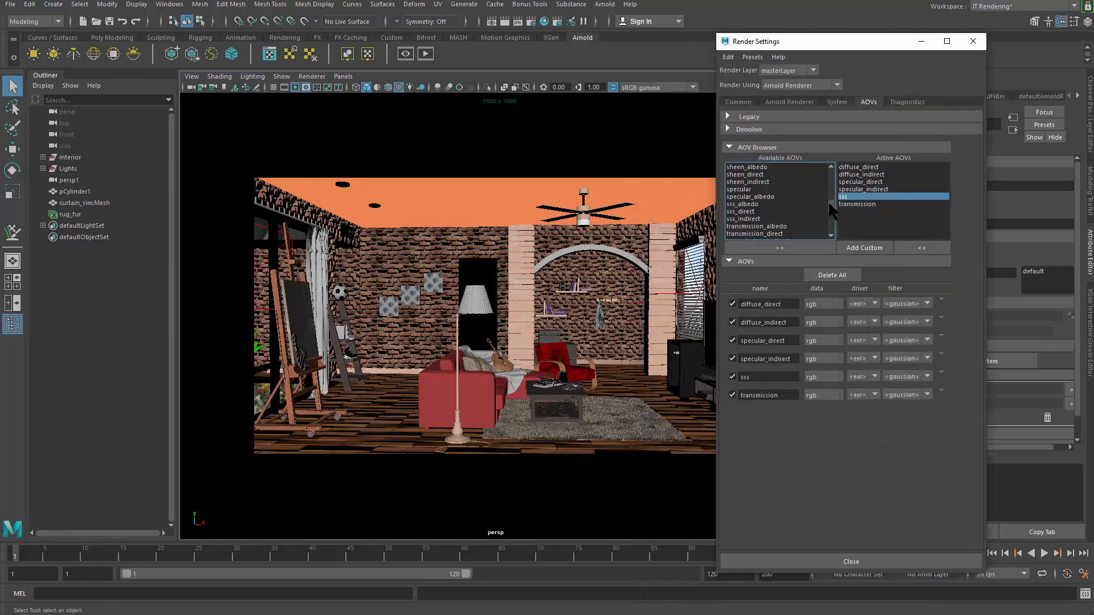
scroll(829, 204, down, 3)
scroll(829, 204, down, 1)
scroll(829, 209, down, 1)
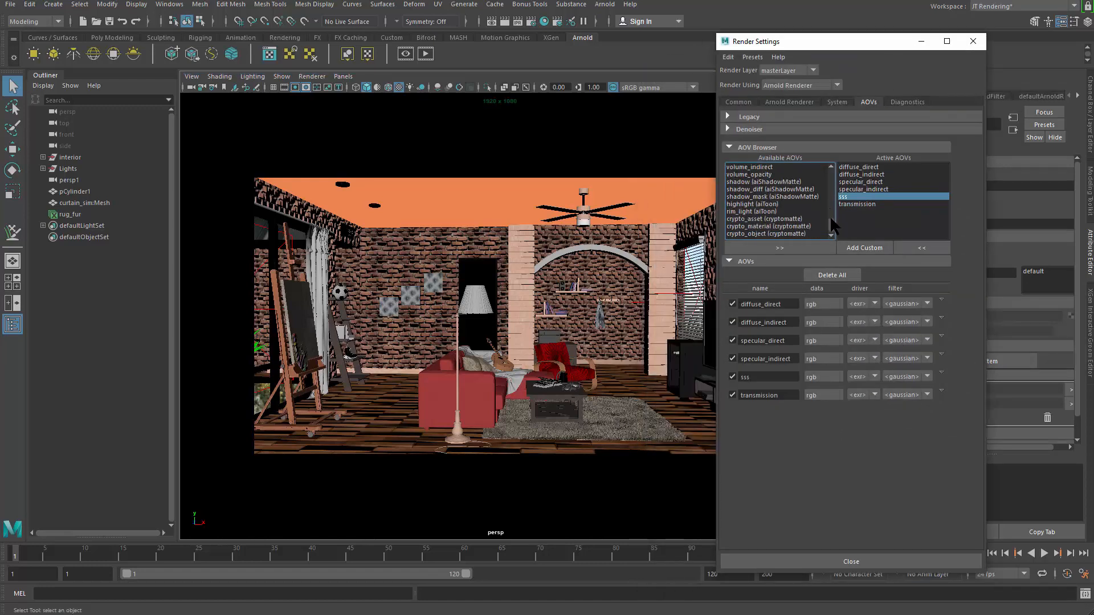
drag(830, 221, 832, 170)
click(741, 212)
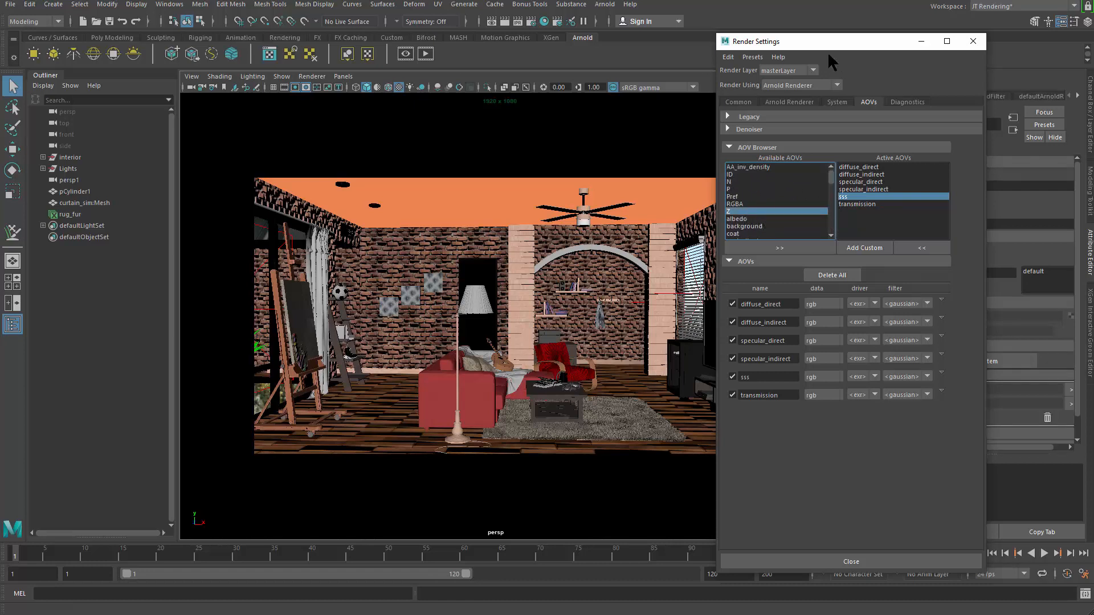
drag(824, 42, 795, 48)
click(774, 244)
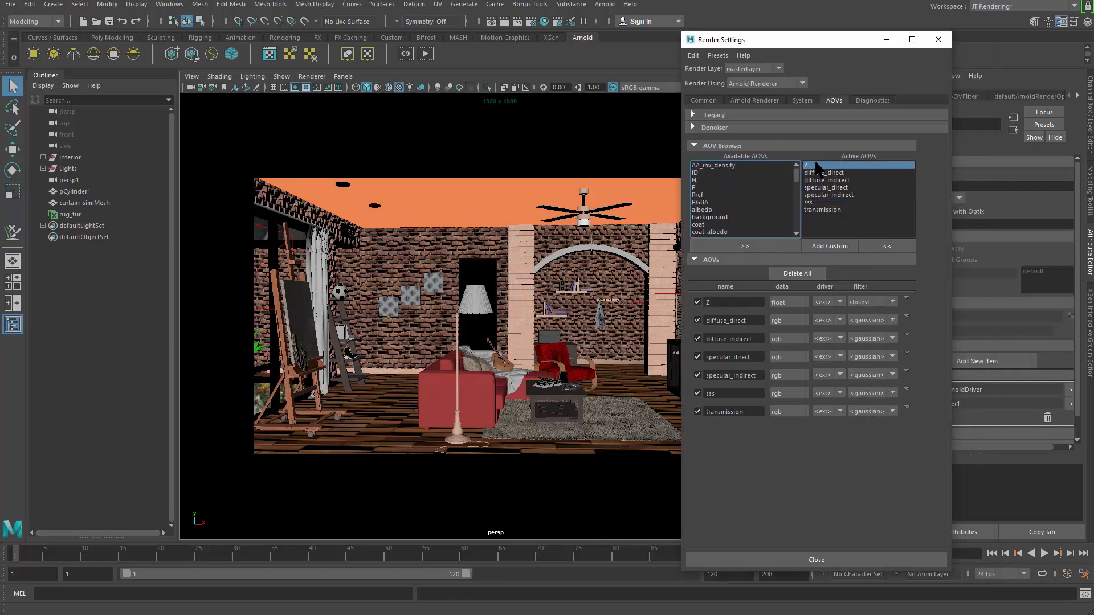
Step: Add the ID AOV from the available AOVs to the active AOVs
scroll(795, 170, down, 2)
scroll(797, 185, up, 2)
click(706, 174)
click(768, 245)
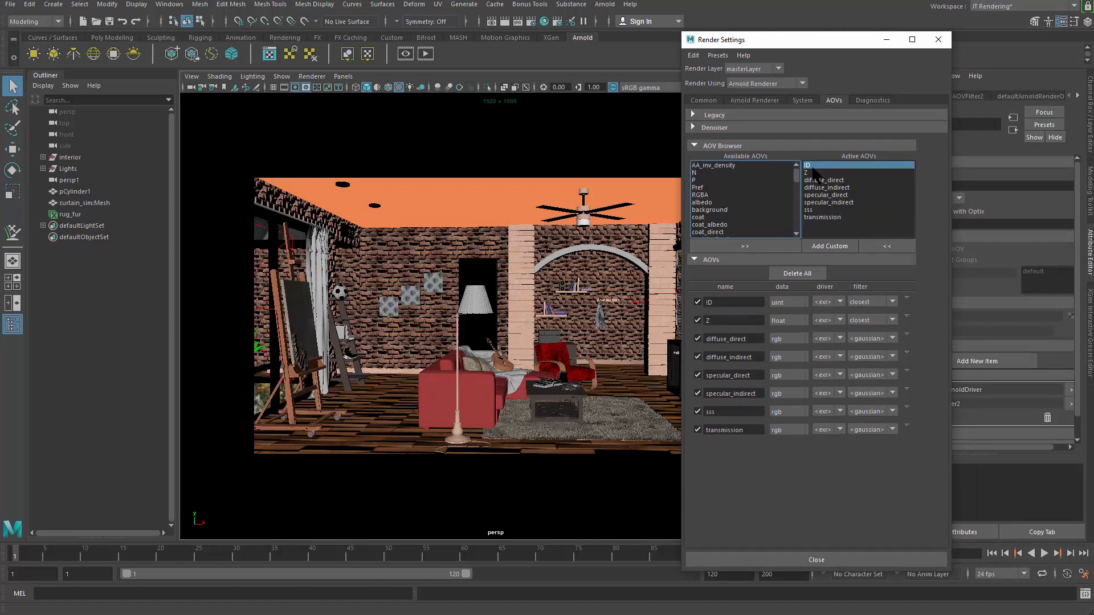
drag(830, 41, 809, 29)
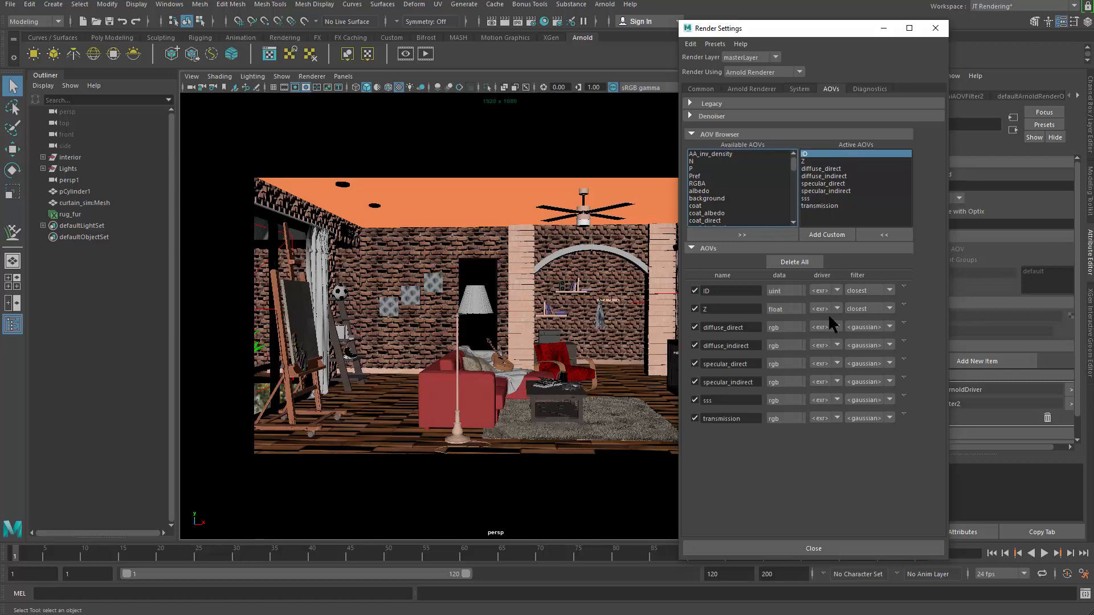
Step: Create a custom AOV named AO
drag(814, 31, 837, 43)
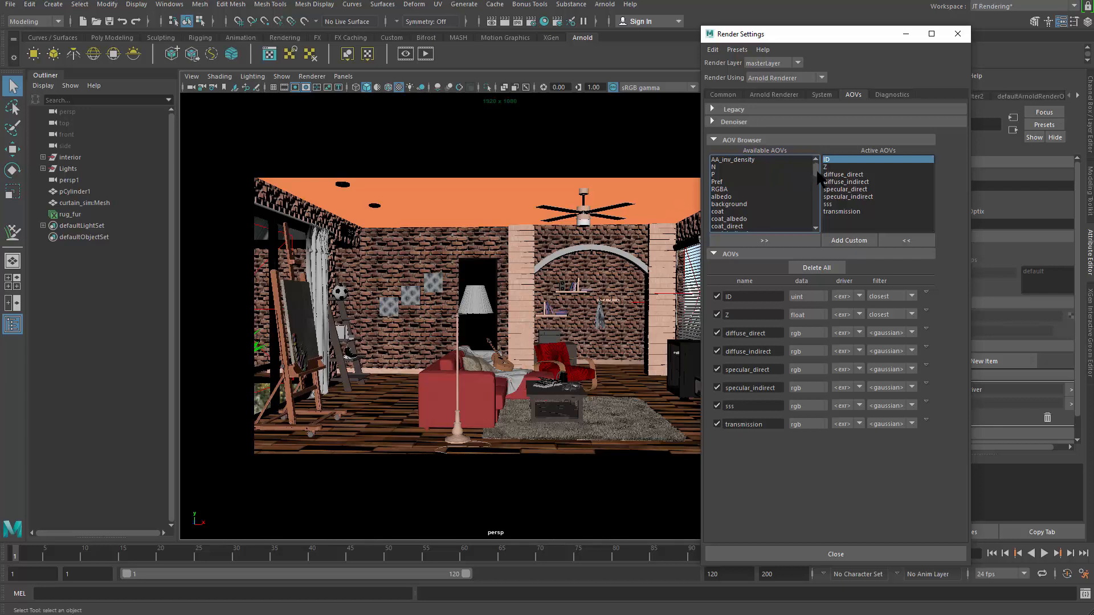
mouse_move(818, 168)
mouse_down()
mouse_move(824, 219)
mouse_move(819, 166)
mouse_up()
click(849, 239)
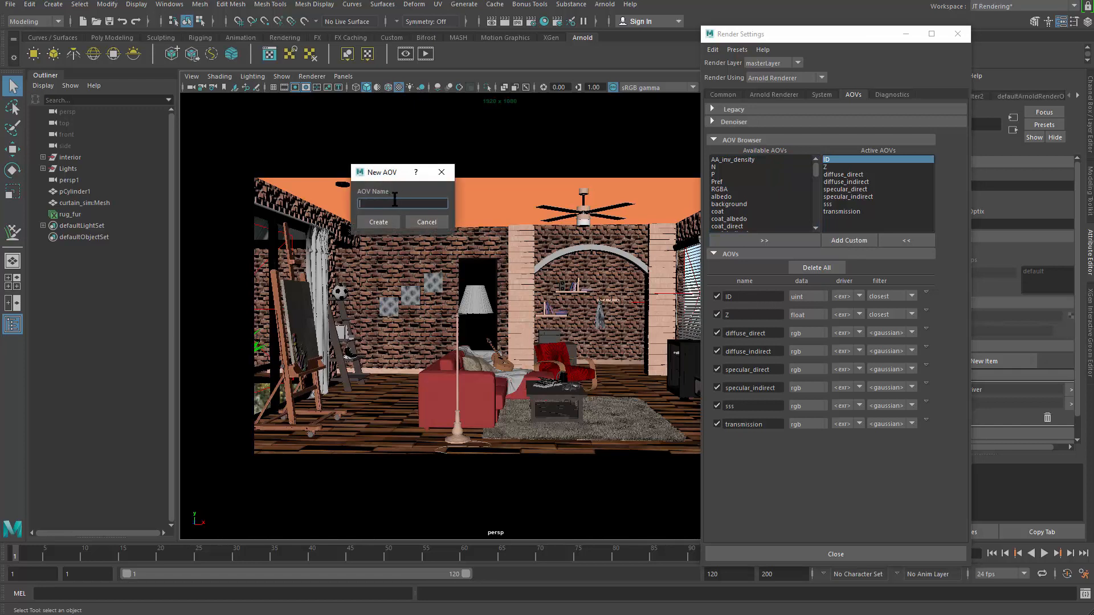
text(AO)
click(379, 222)
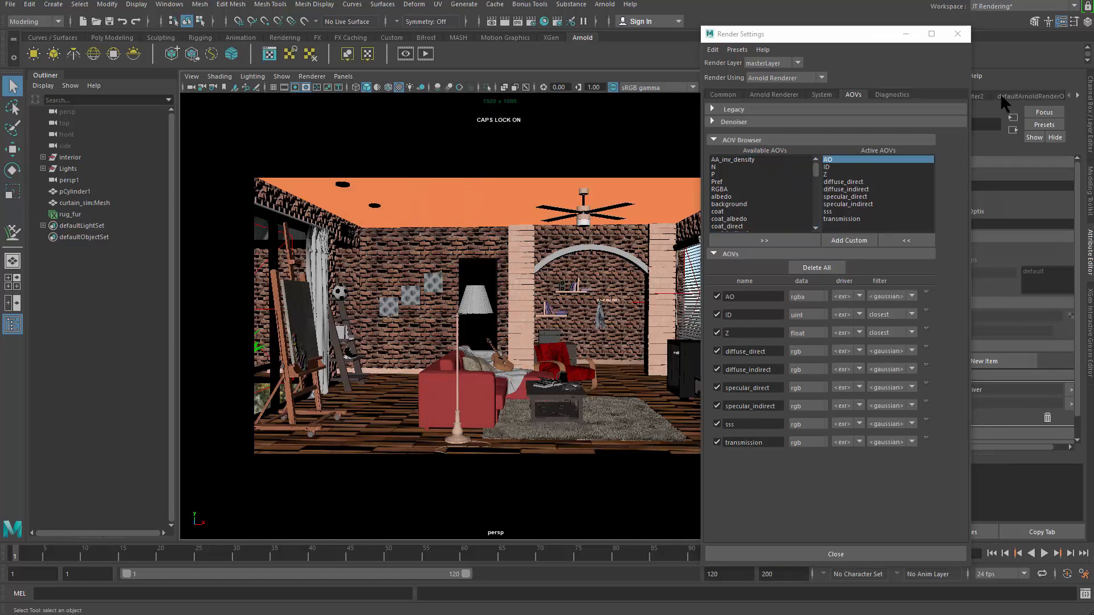
Step: Assign an Arnold aiUtility node as the custom shader of the AO AOV
drag(860, 43, 615, 71)
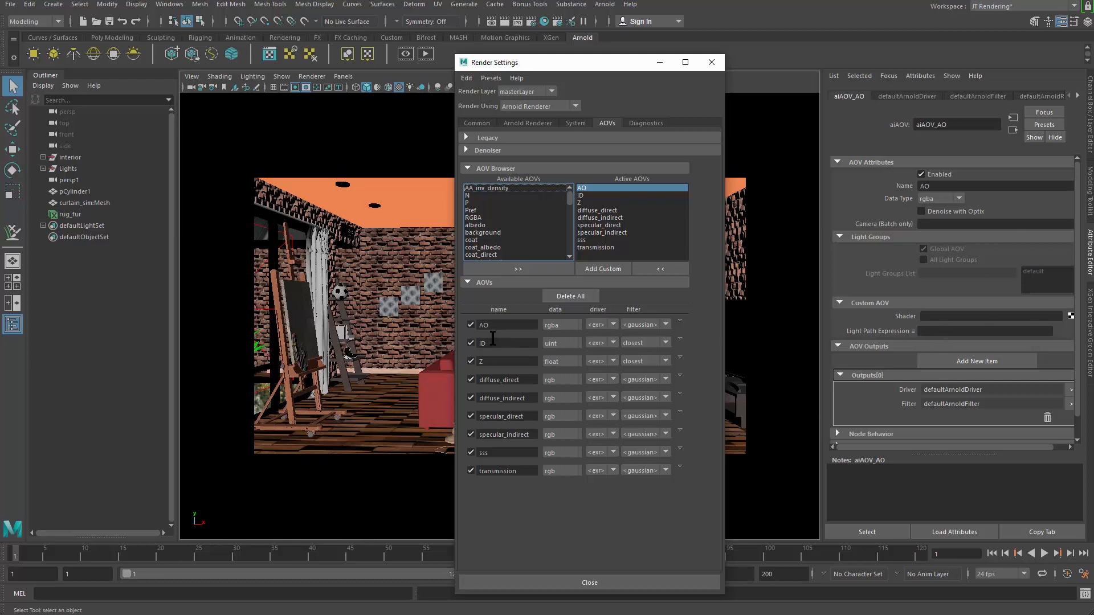
double_click(511, 326)
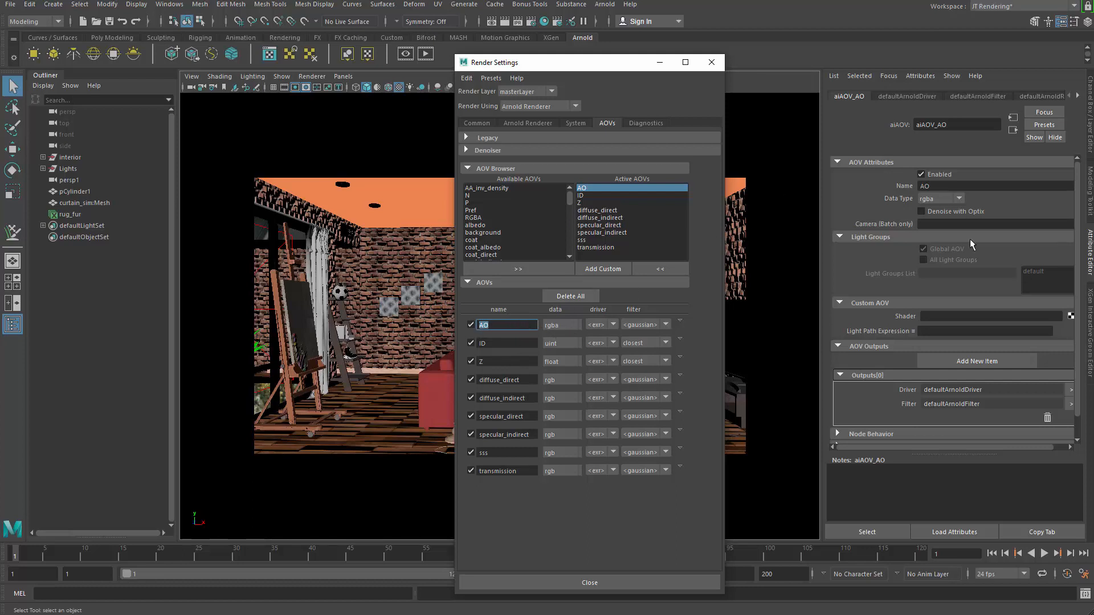
click(1071, 320)
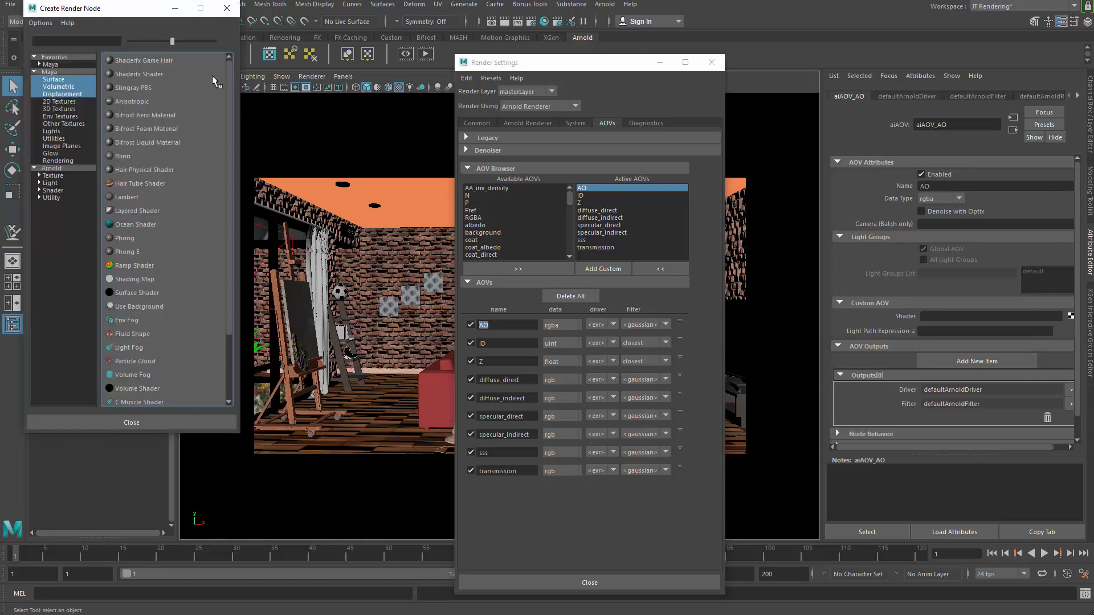
drag(144, 9, 194, 24)
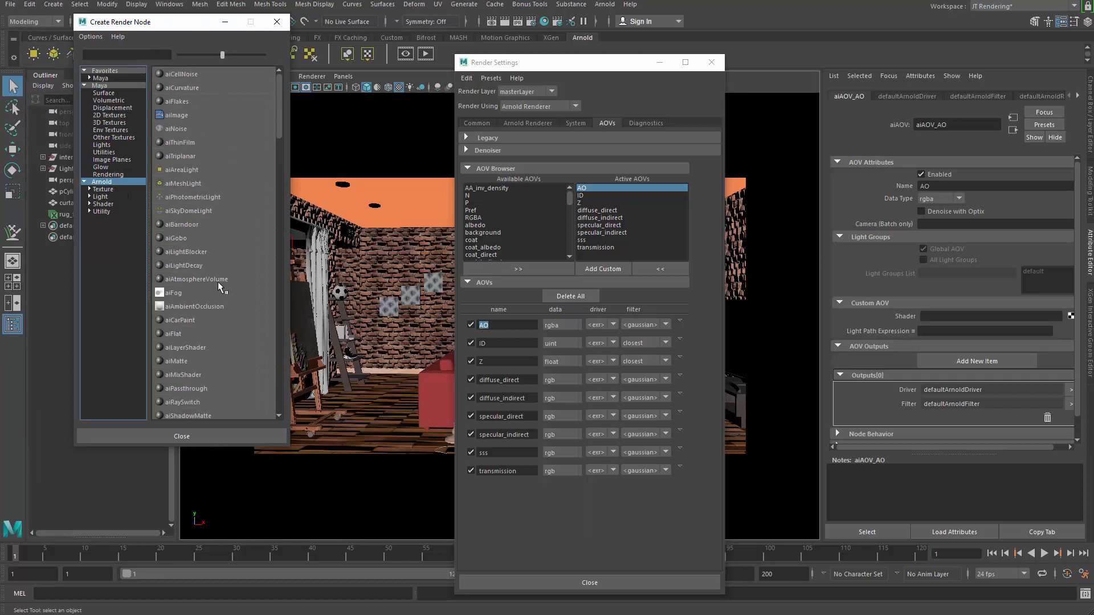
drag(279, 131, 279, 204)
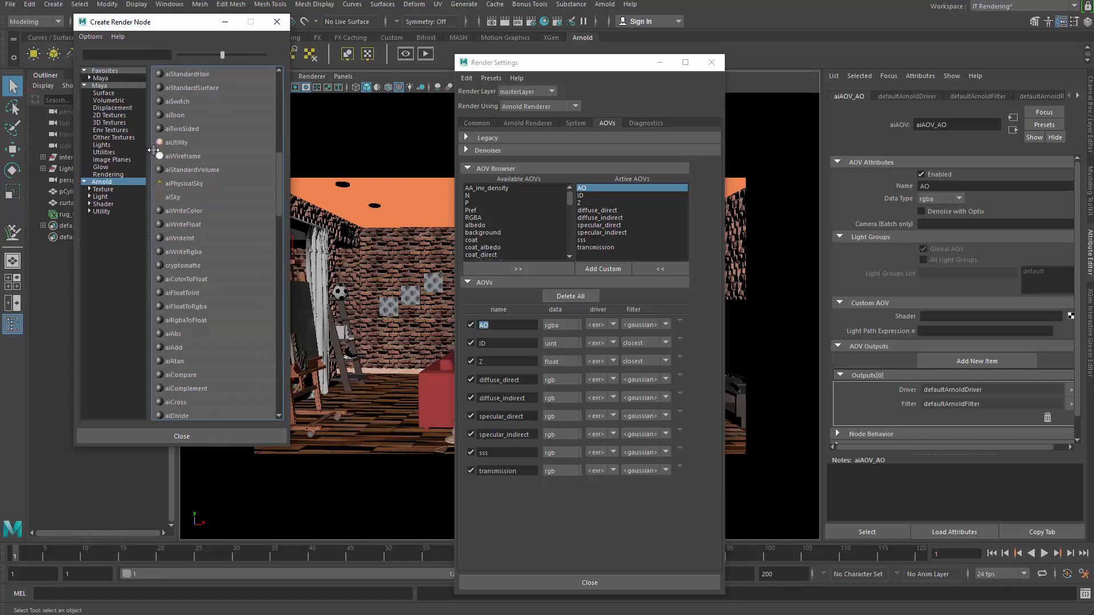
click(180, 144)
Step: Rename the utility shader AO_MTL and set its shade mode to ambocc
double_click(966, 125)
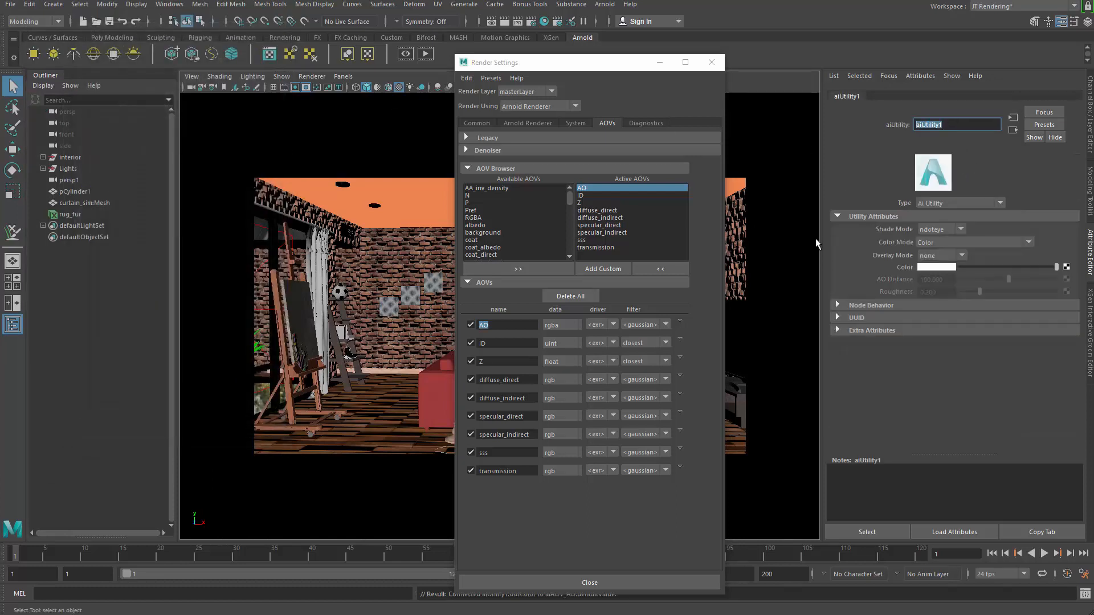
text(AO_MTL)
key(Return)
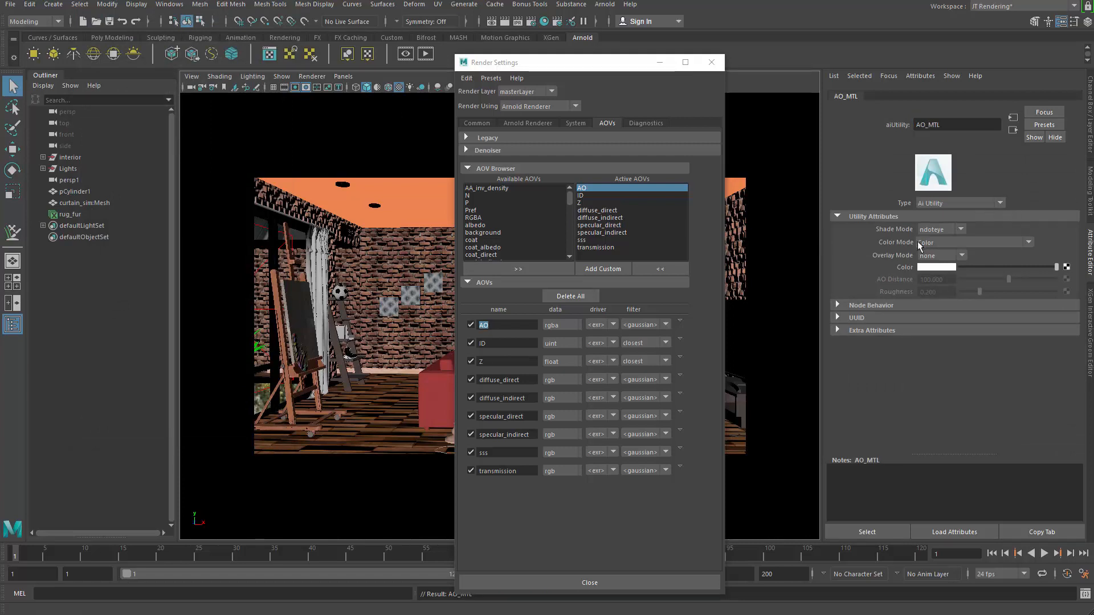
click(941, 231)
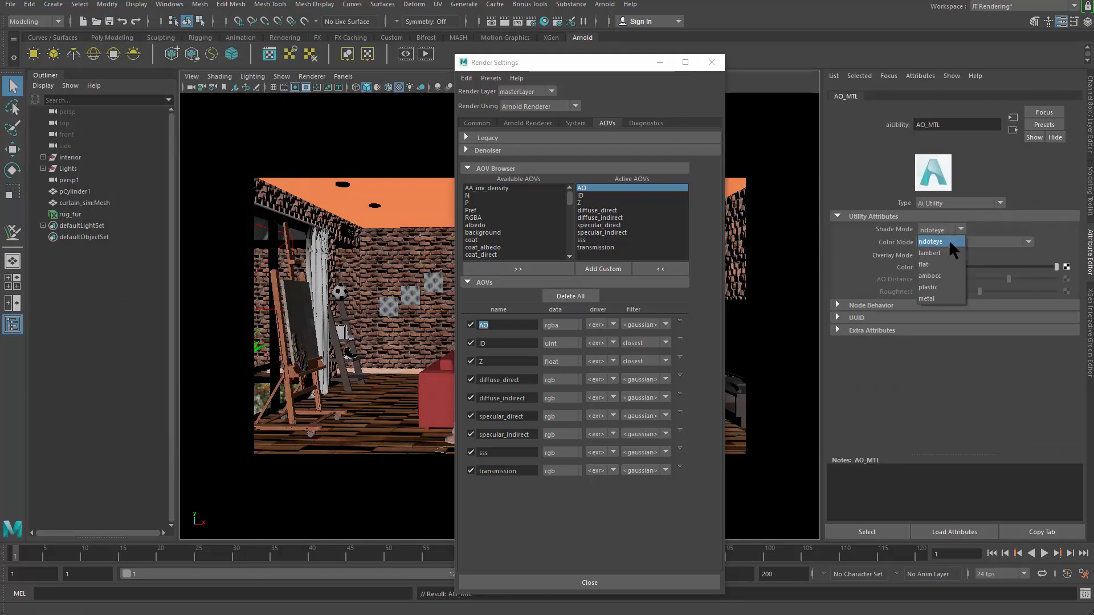
click(935, 276)
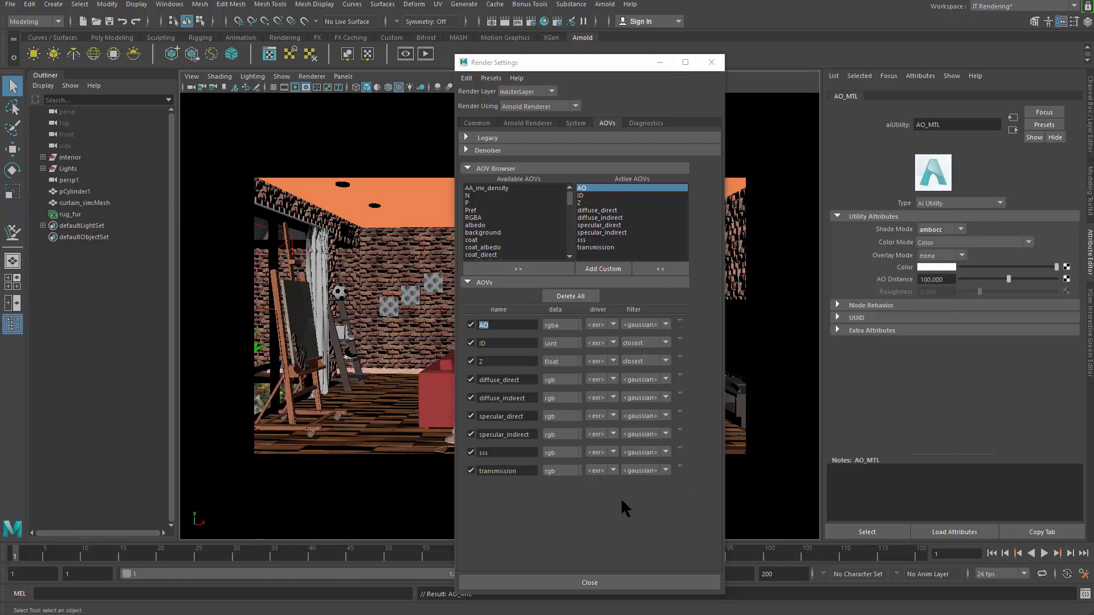
Step: Close the render settings and display the AO pass of the scene in the Arnold RenderView
drag(621, 71, 564, 74)
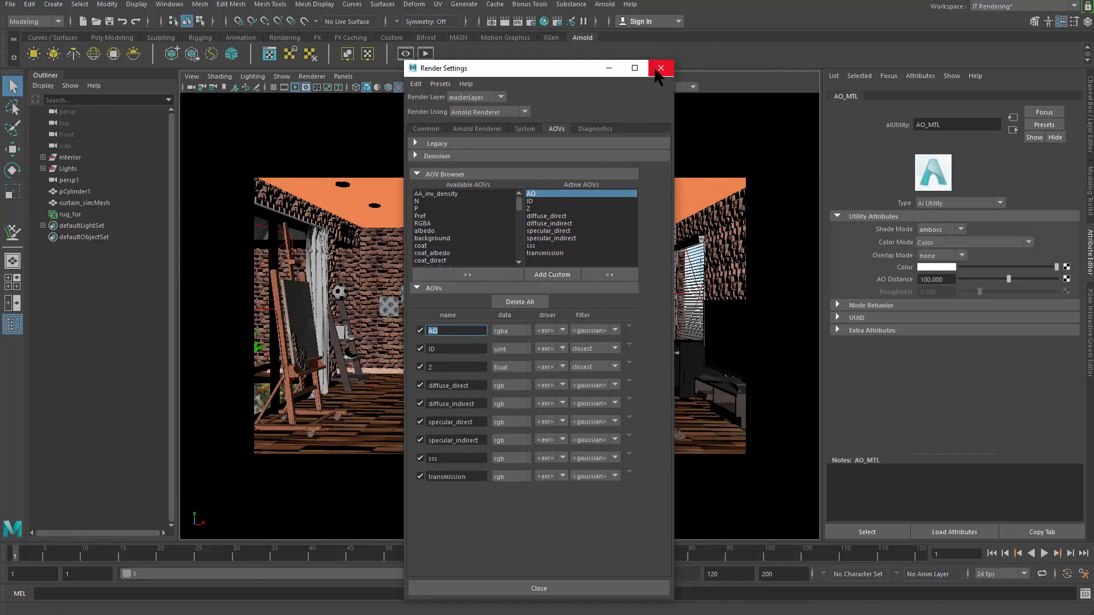
click(654, 64)
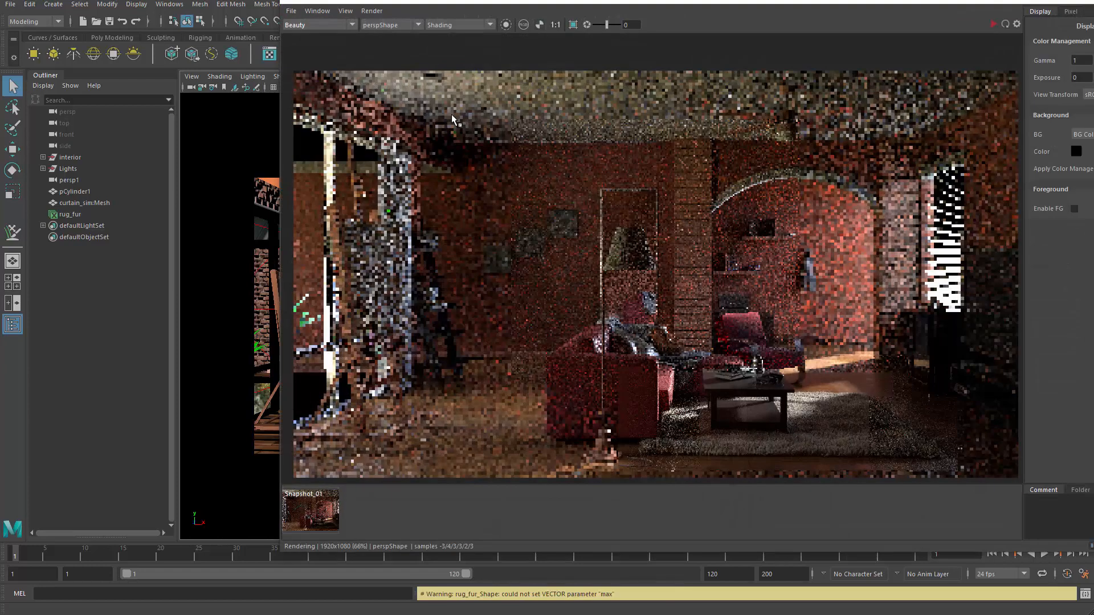
drag(683, 8, 499, 48)
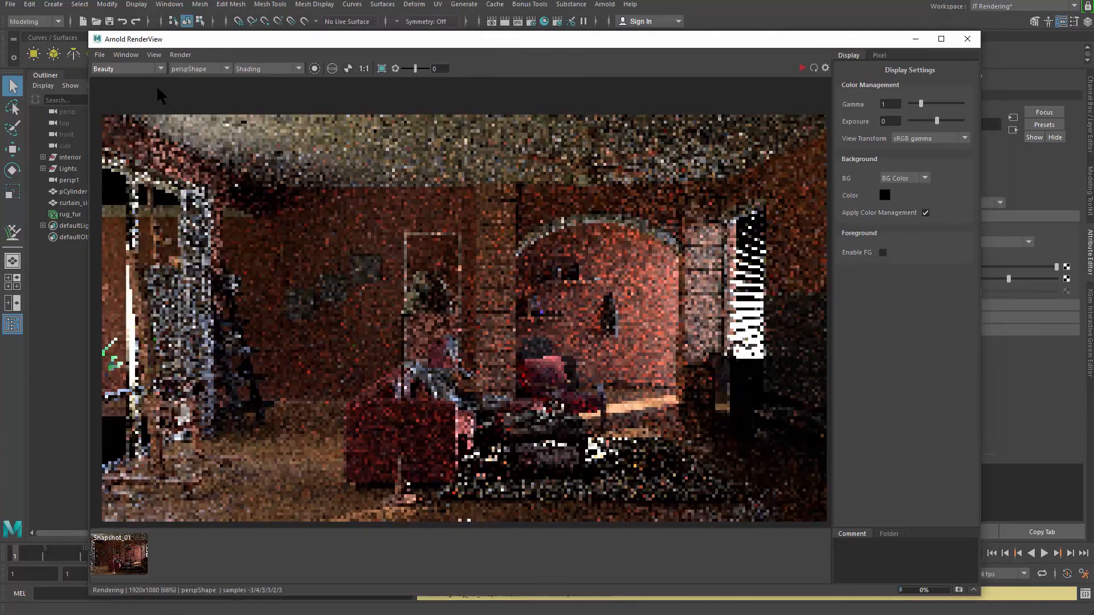
click(126, 69)
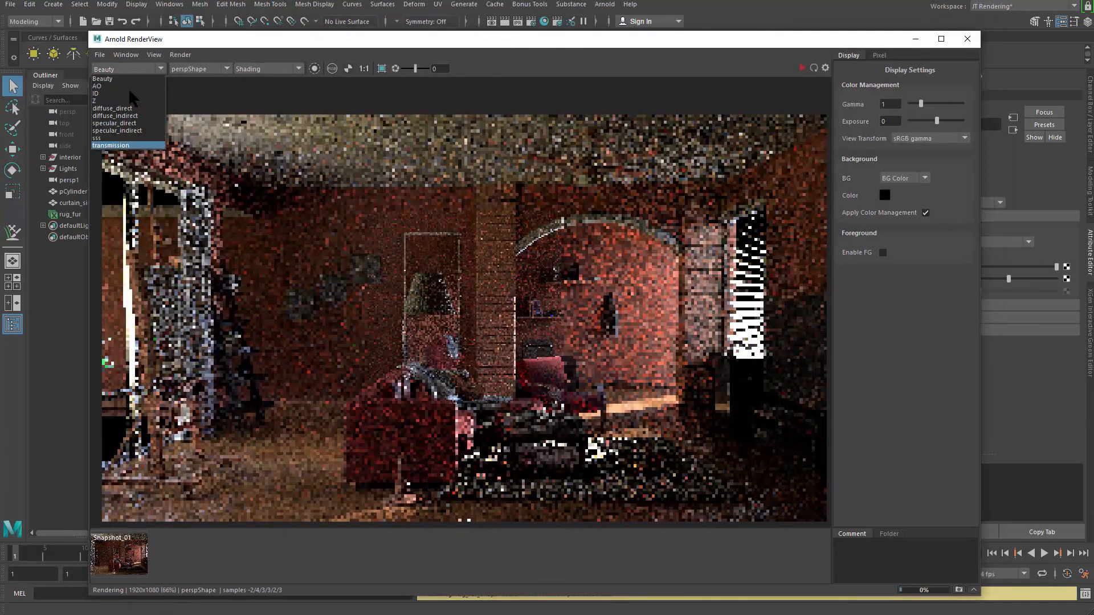
click(98, 86)
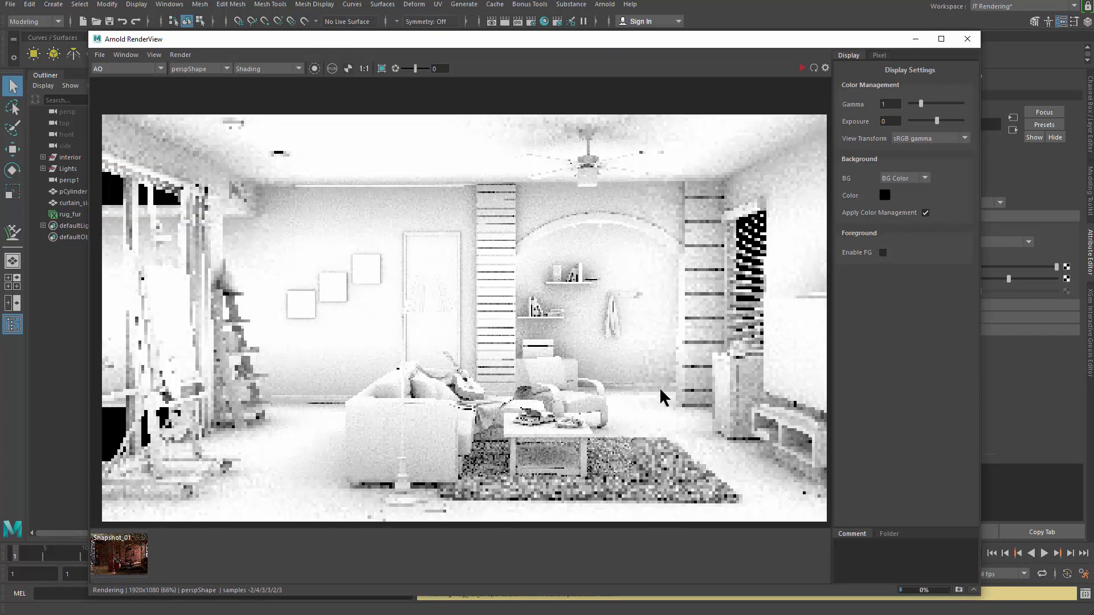
Step: Display the ID pass and examine the object colours across the rendered image
click(130, 69)
click(123, 93)
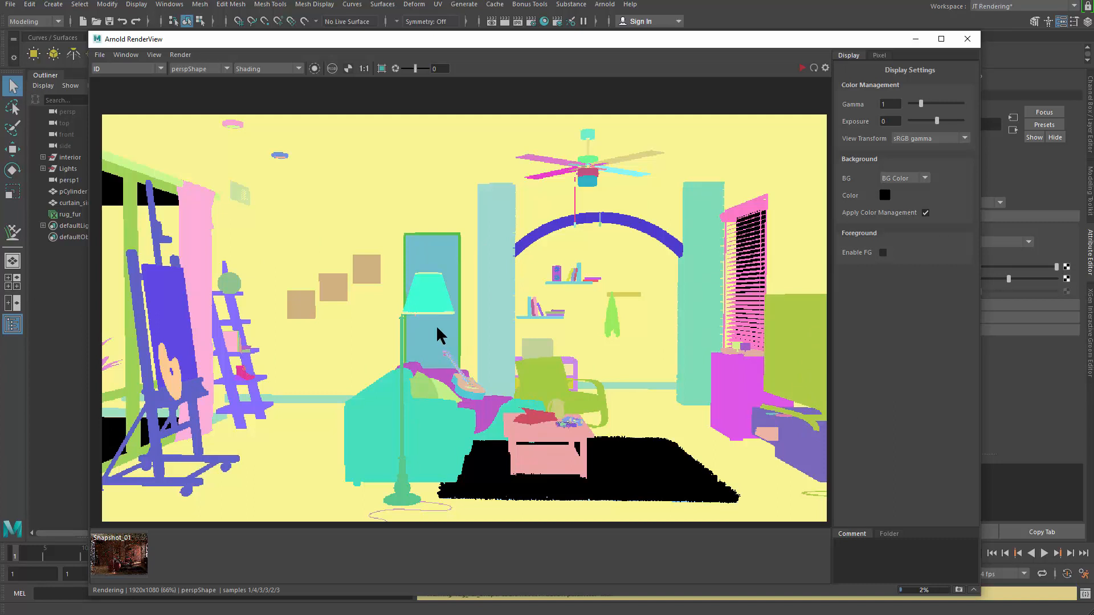
alt+middle_drag(429, 325, 450, 340)
alt+right_drag(434, 341, 138, 287)
alt+middle_drag(401, 300, 375, 269)
alt+right_drag(375, 268, 474, 310)
alt+middle_drag(474, 310, 484, 308)
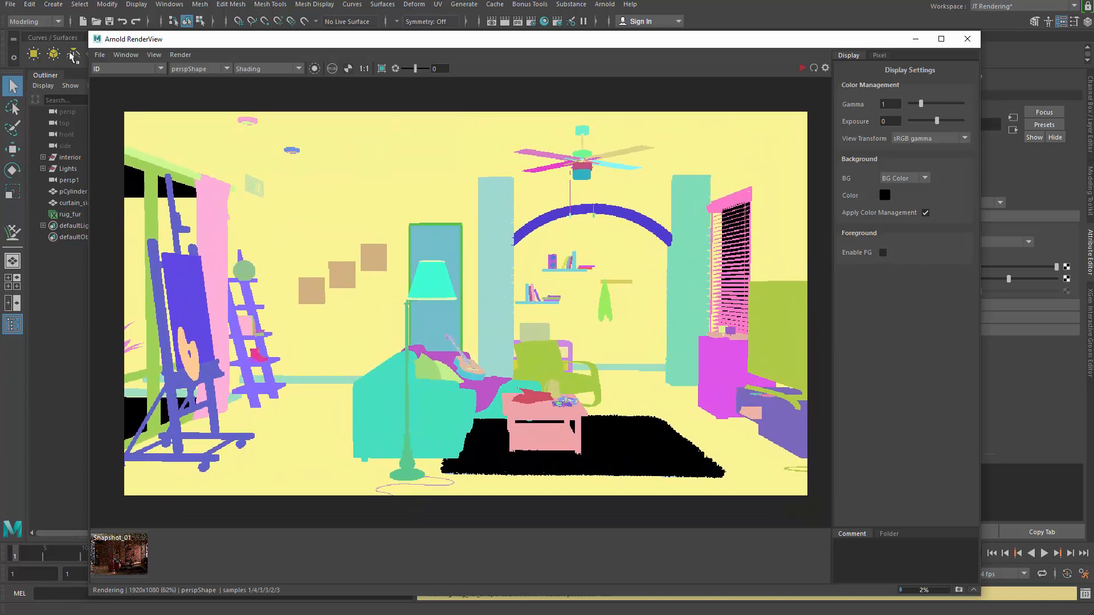
Step: Display the Z pass and examine its per-pixel depth values at several objects in the image
click(143, 68)
click(142, 107)
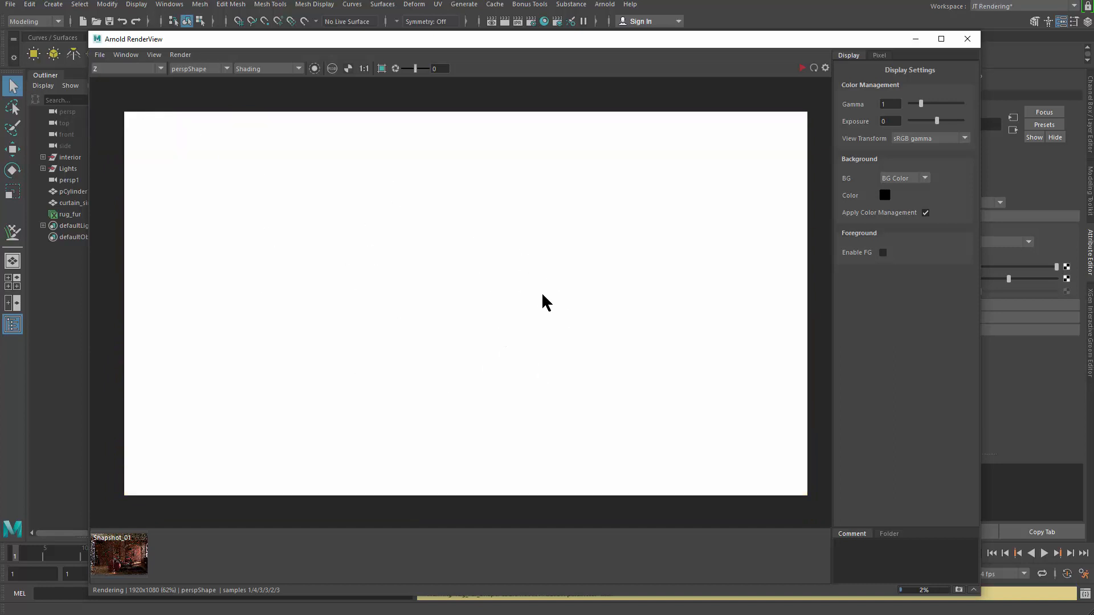
click(879, 56)
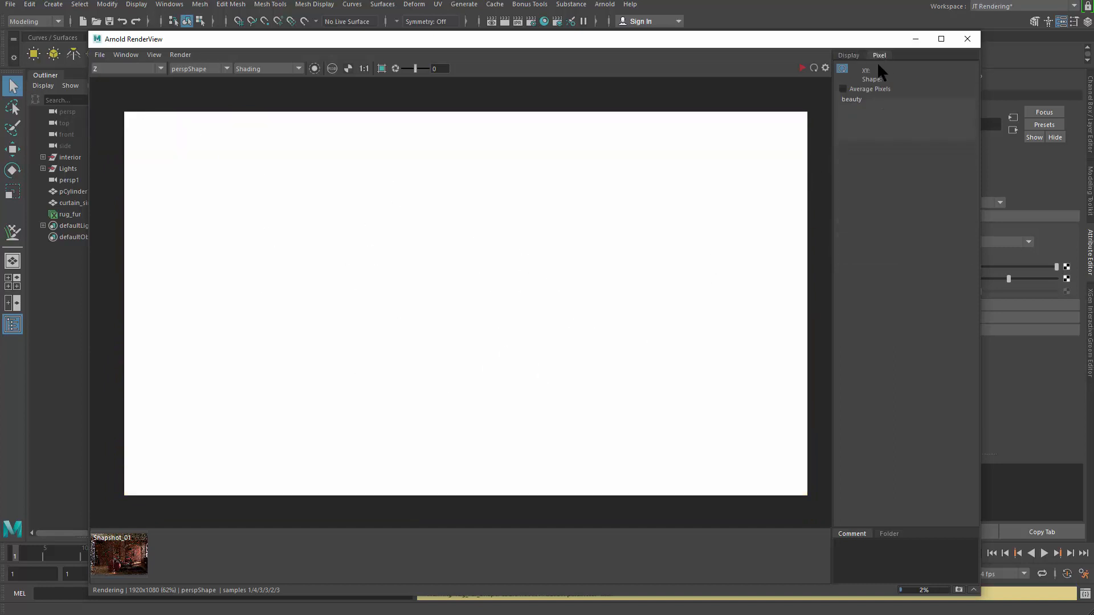
click(826, 68)
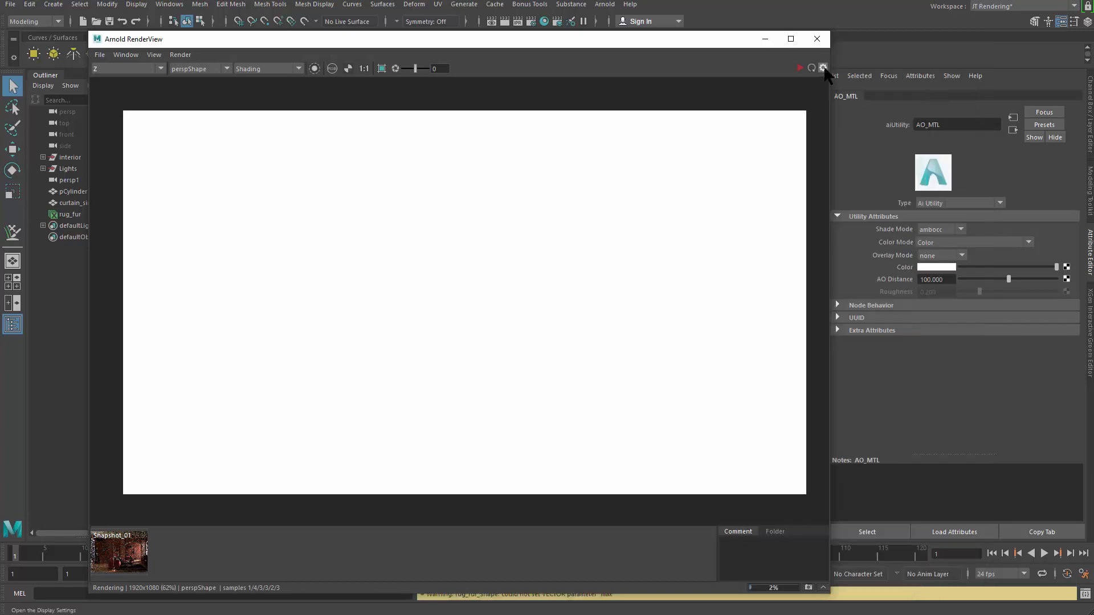
click(823, 68)
click(820, 69)
click(819, 68)
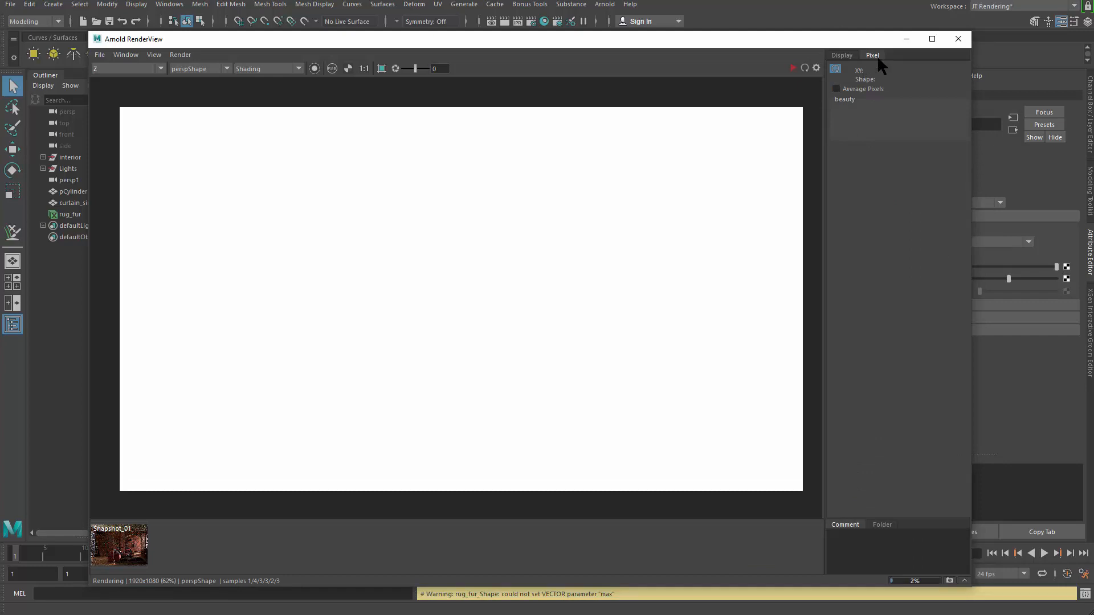
mouse_move(476, 276)
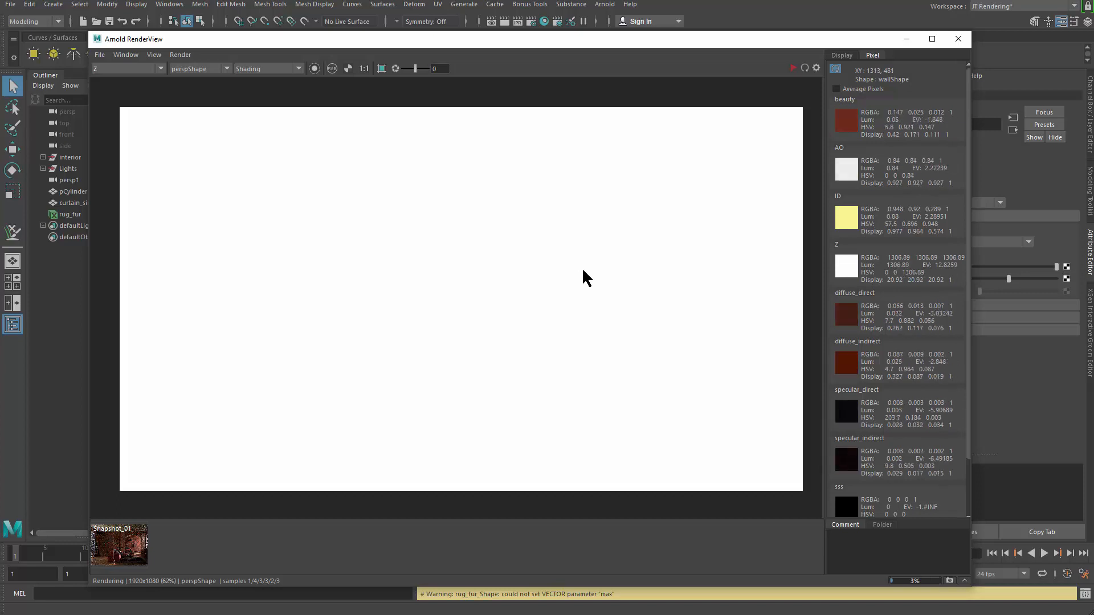
drag(724, 39, 672, 86)
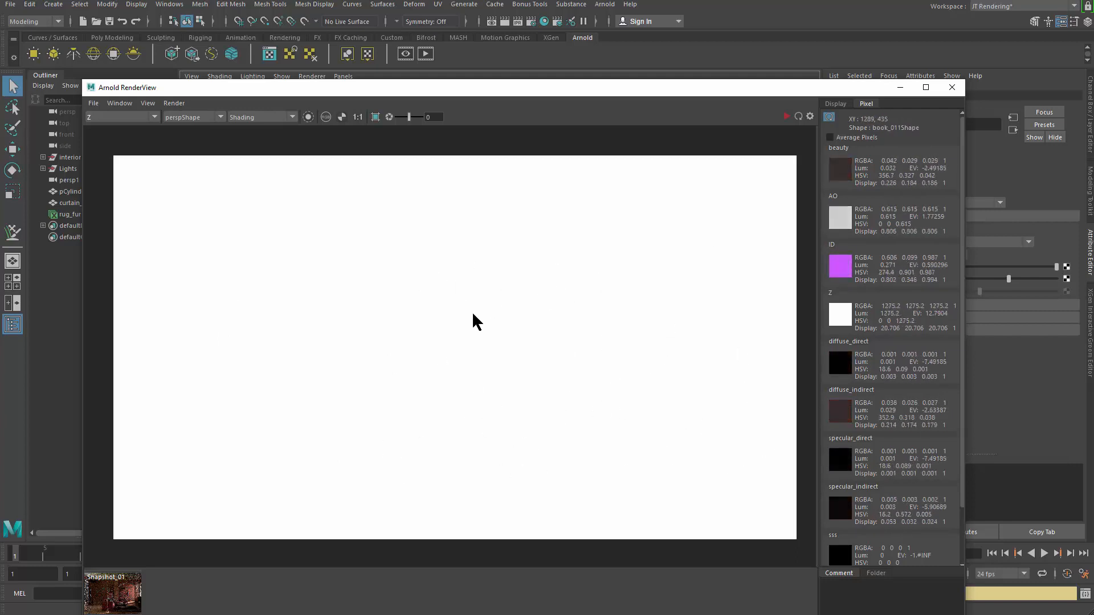
drag(581, 90, 617, 39)
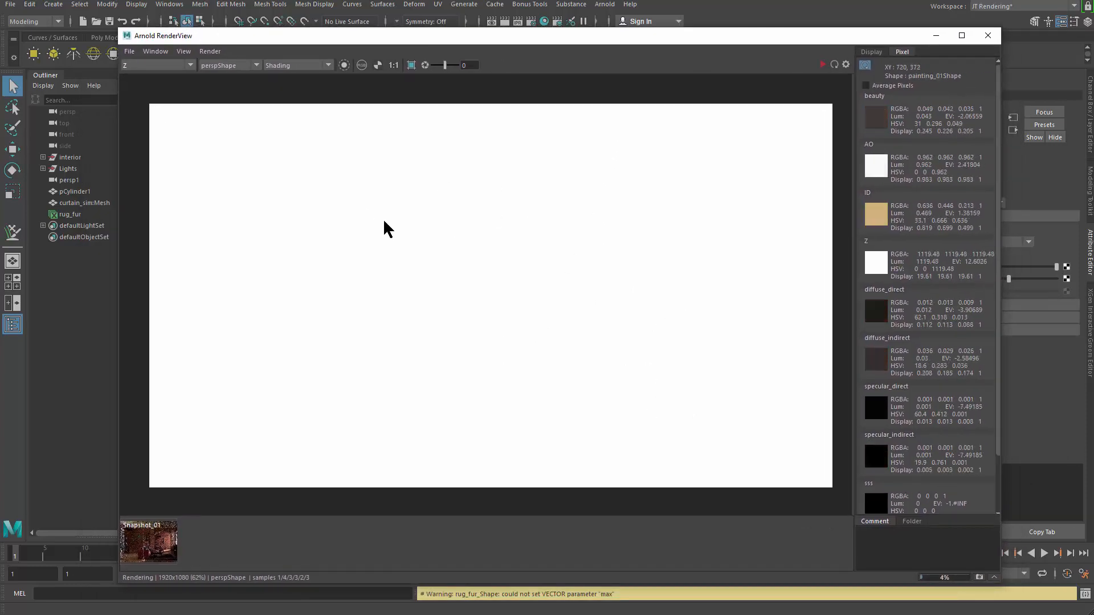
Step: Try a display gamma of 1.63 on the Z pass and reset it to 1
click(873, 53)
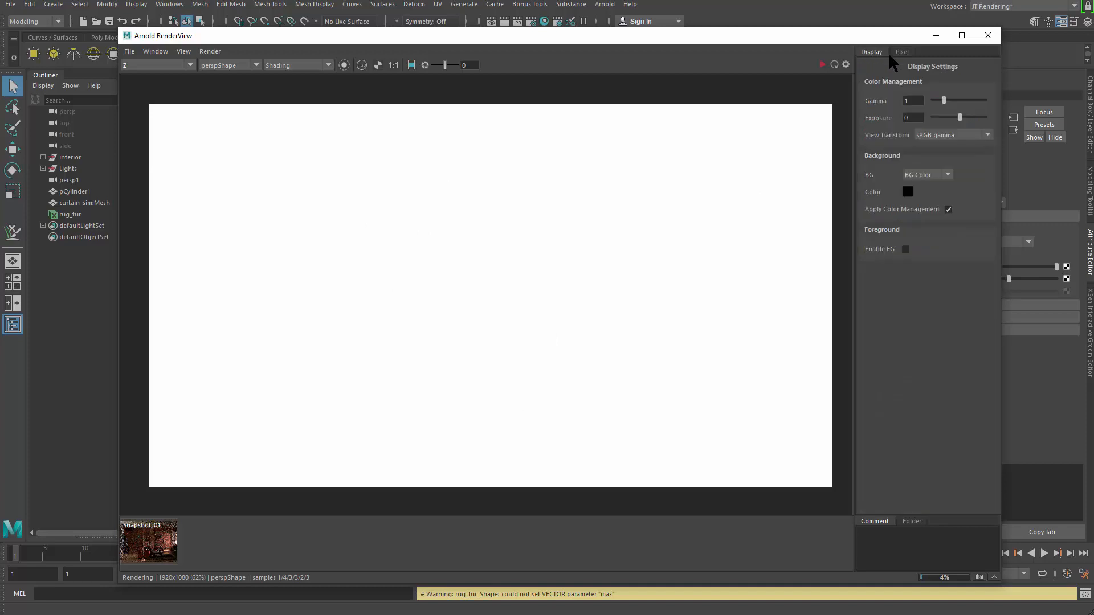
mouse_move(942, 99)
mouse_down()
mouse_move(933, 100)
mouse_move(951, 100)
mouse_up()
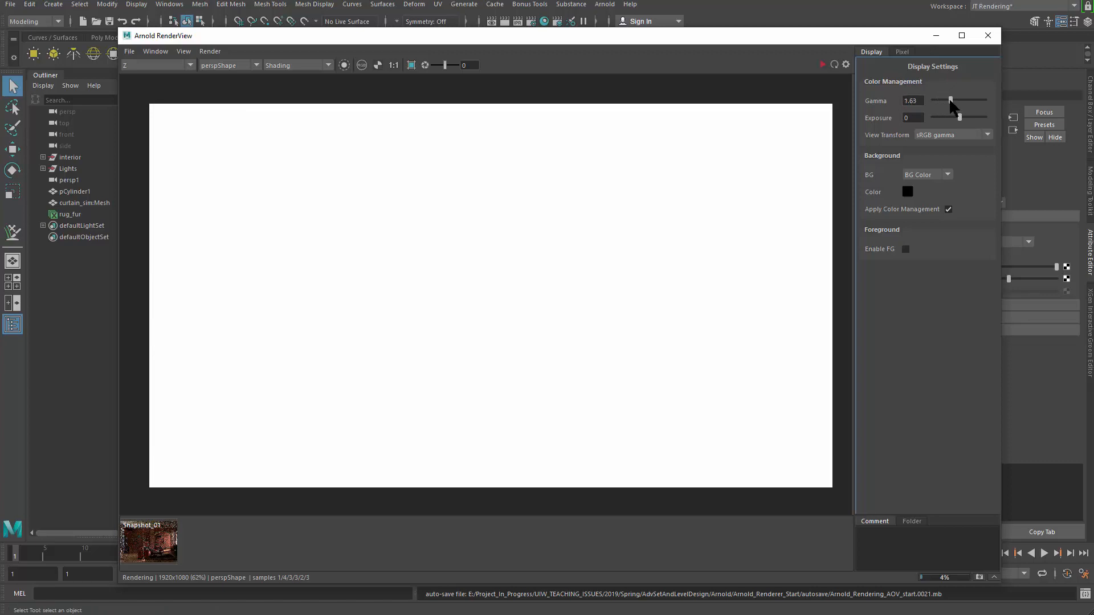
double_click(912, 100)
text(1)
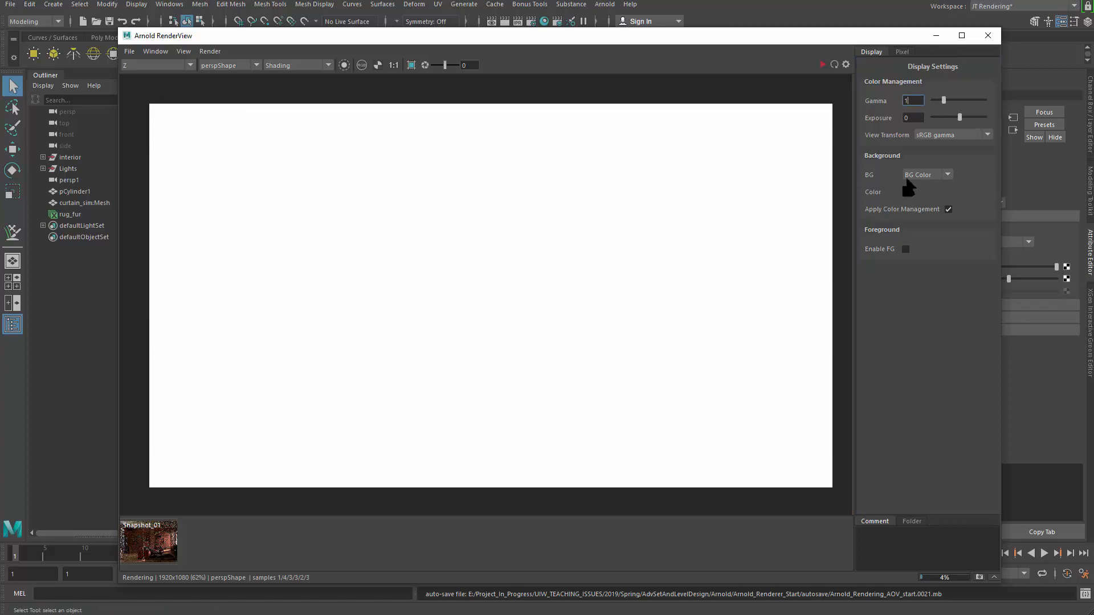
Step: Try a lower display exposure on the Z pass and reset it to 0
drag(957, 117, 938, 118)
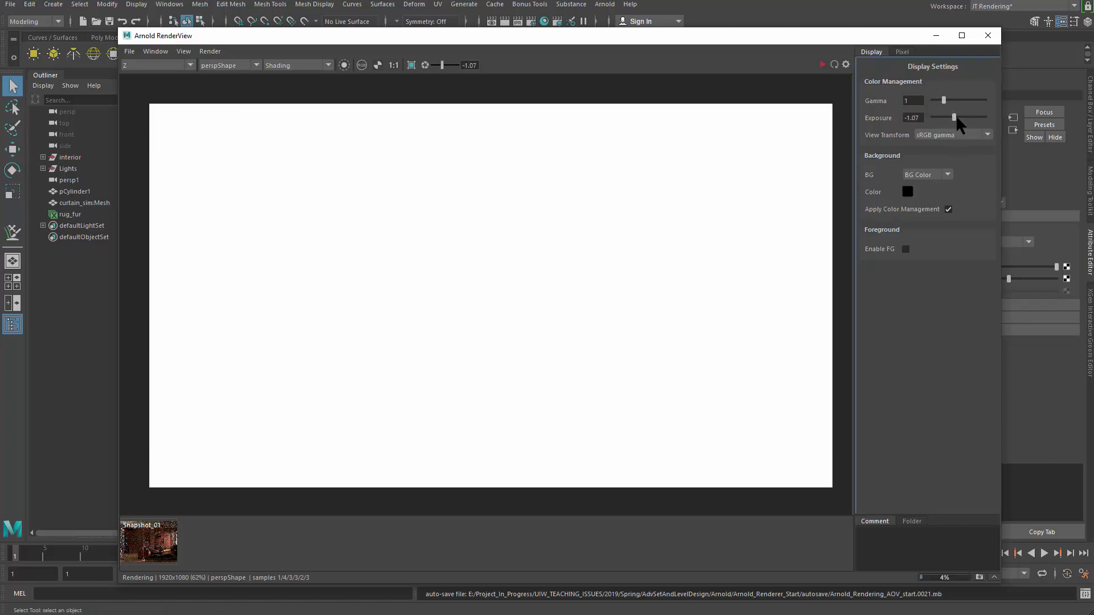
double_click(919, 118)
text(0)
key(Return)
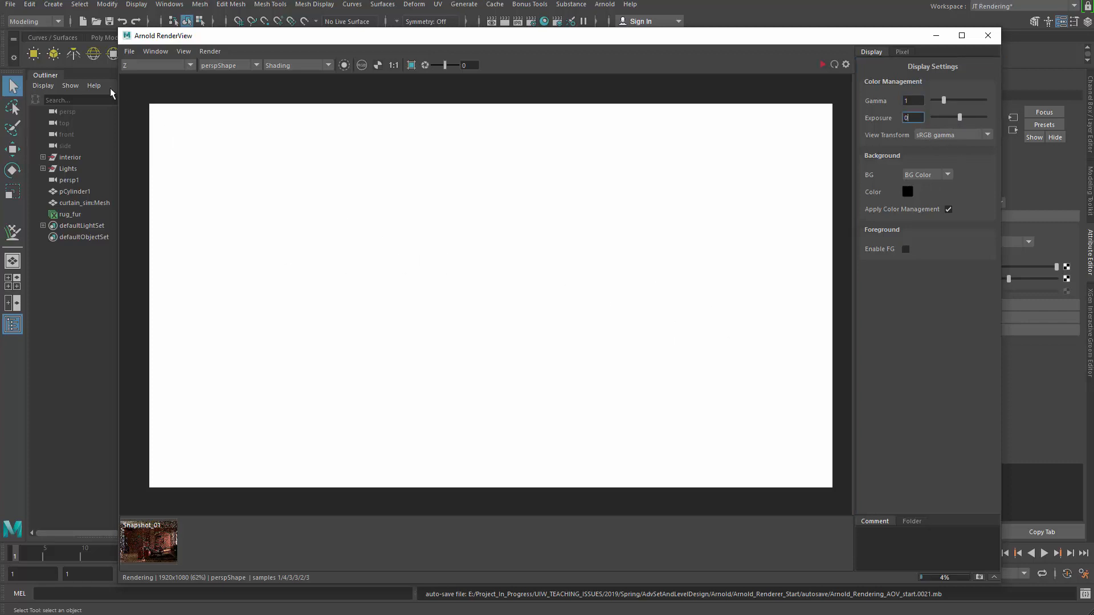
Step: Display the diffuse_direct pass and compare it with the diffuse_indirect pass
click(161, 64)
click(166, 113)
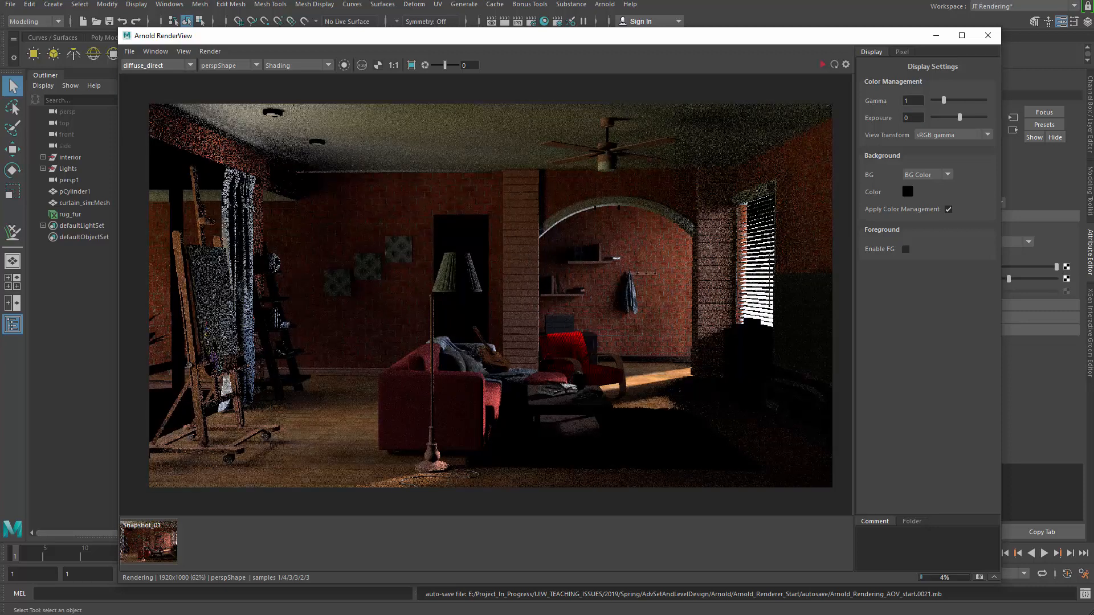
click(178, 66)
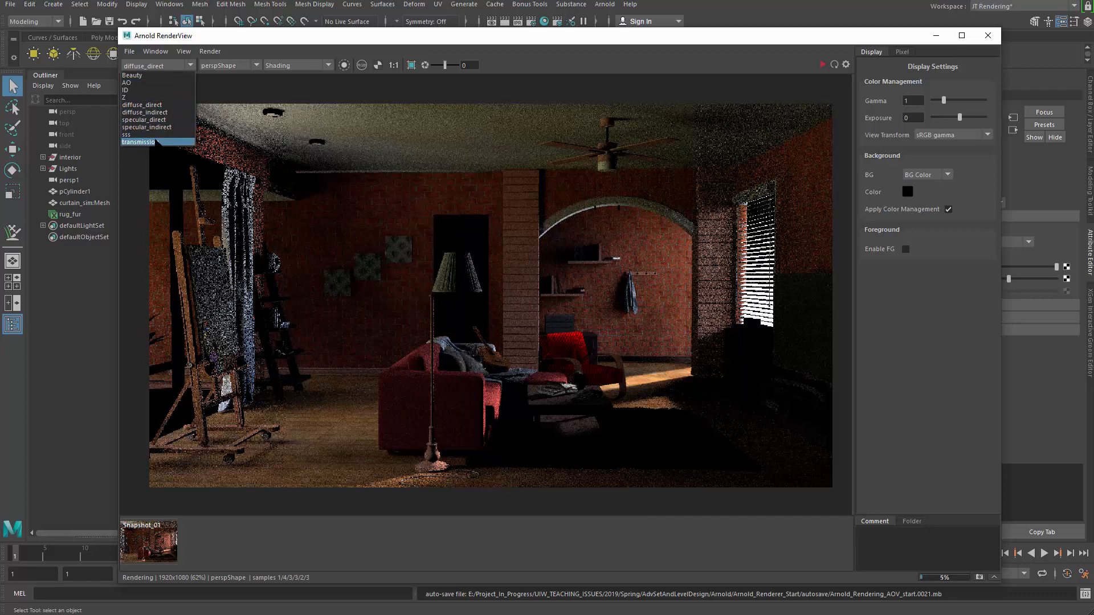
click(170, 113)
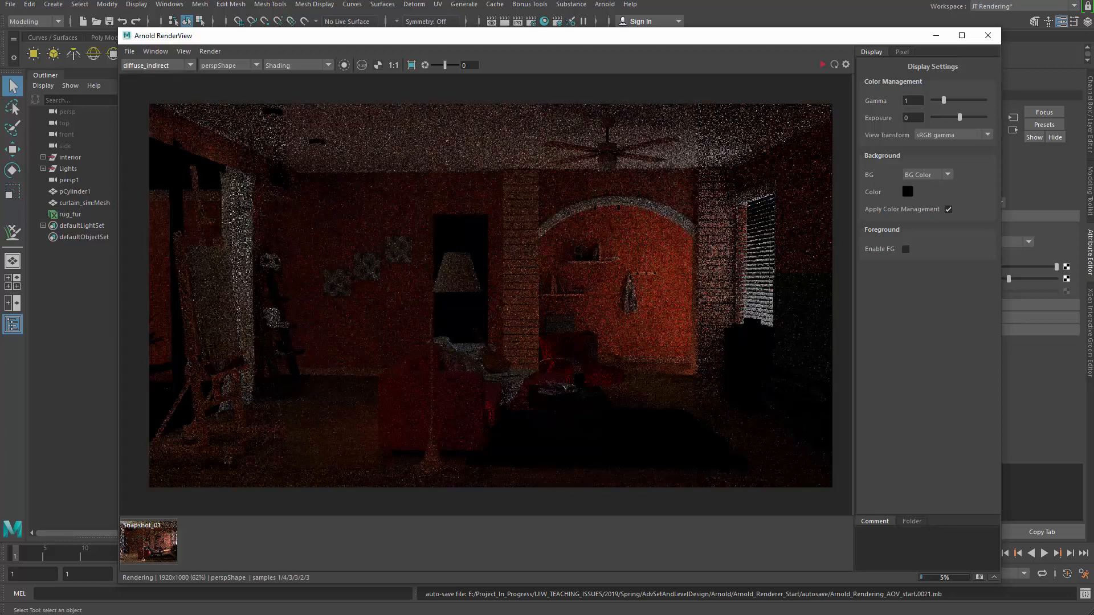
Step: Display the specular_direct pass, followed by the specular_indirect pass, to check the reflections in the scene
click(159, 66)
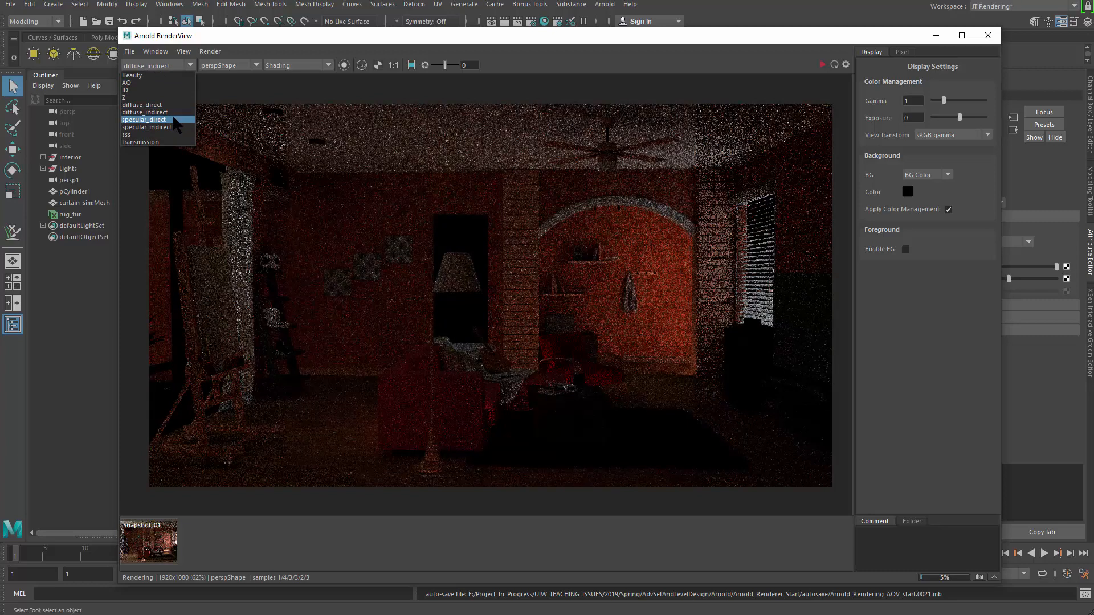
click(171, 119)
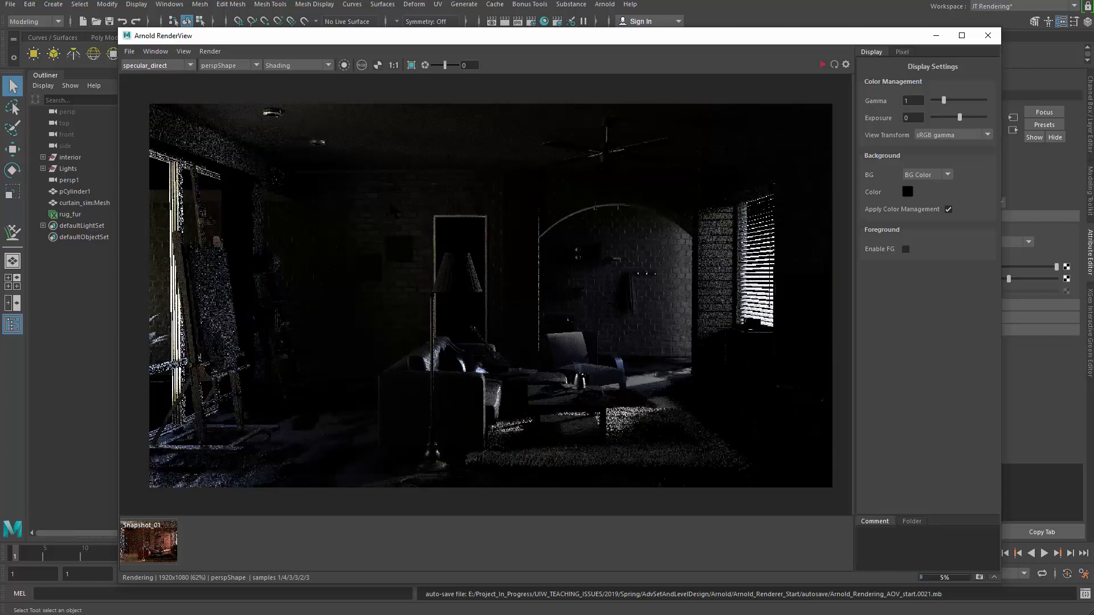
click(162, 68)
click(177, 126)
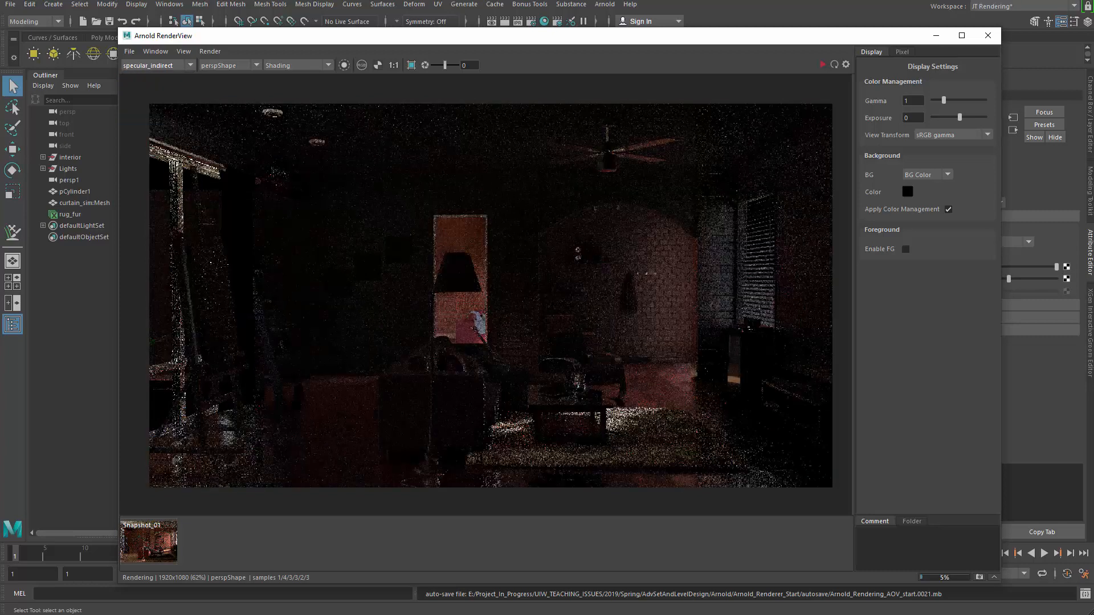
Step: Display the sss pass and the transmission pass to check which objects contribute to them
click(176, 70)
click(165, 134)
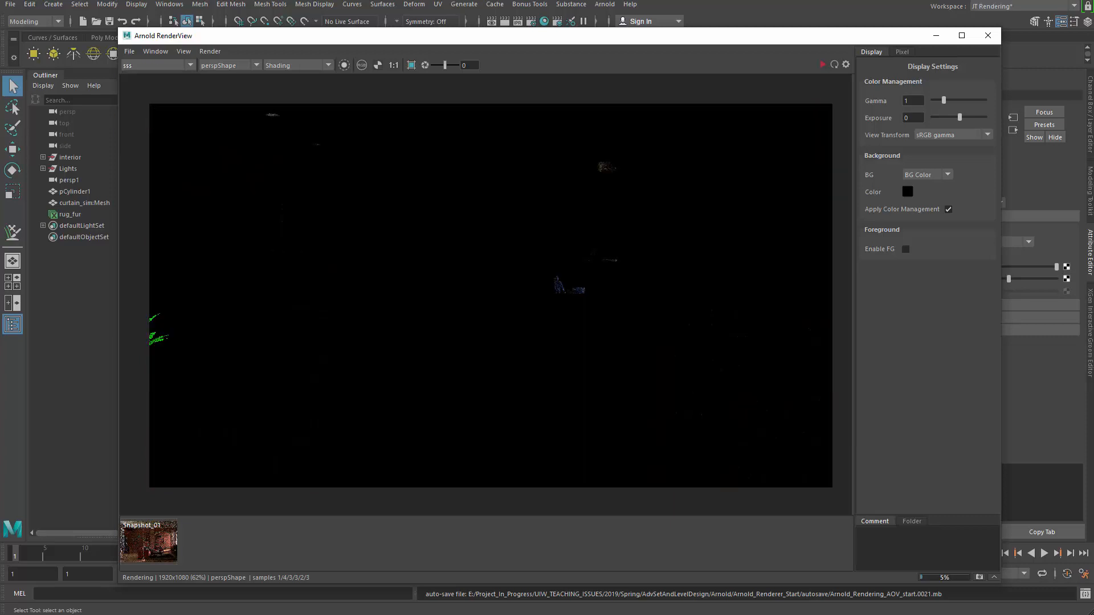
click(169, 64)
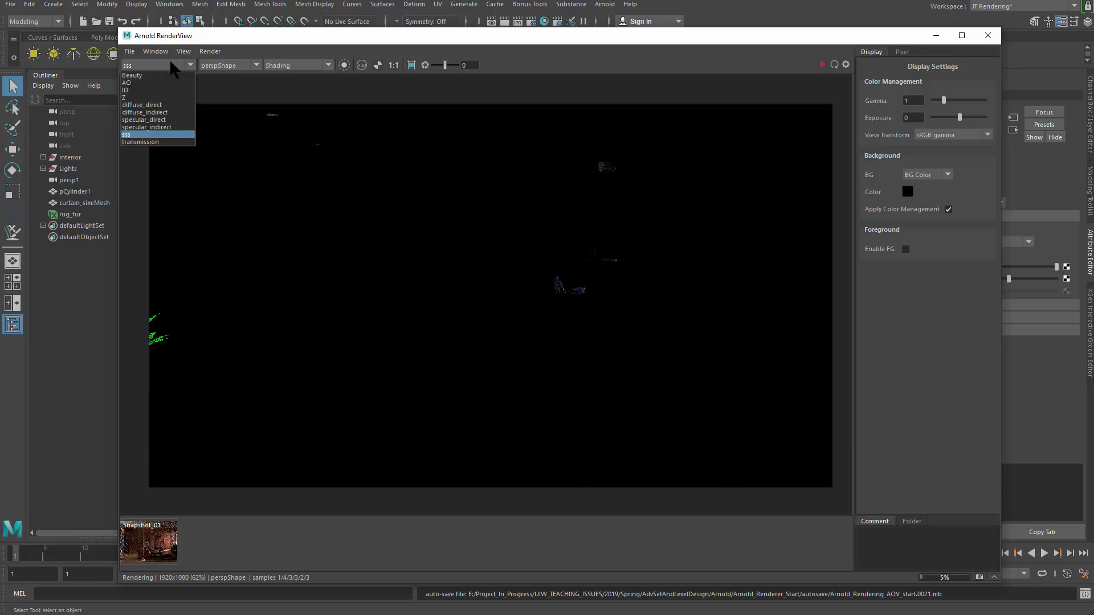
click(151, 142)
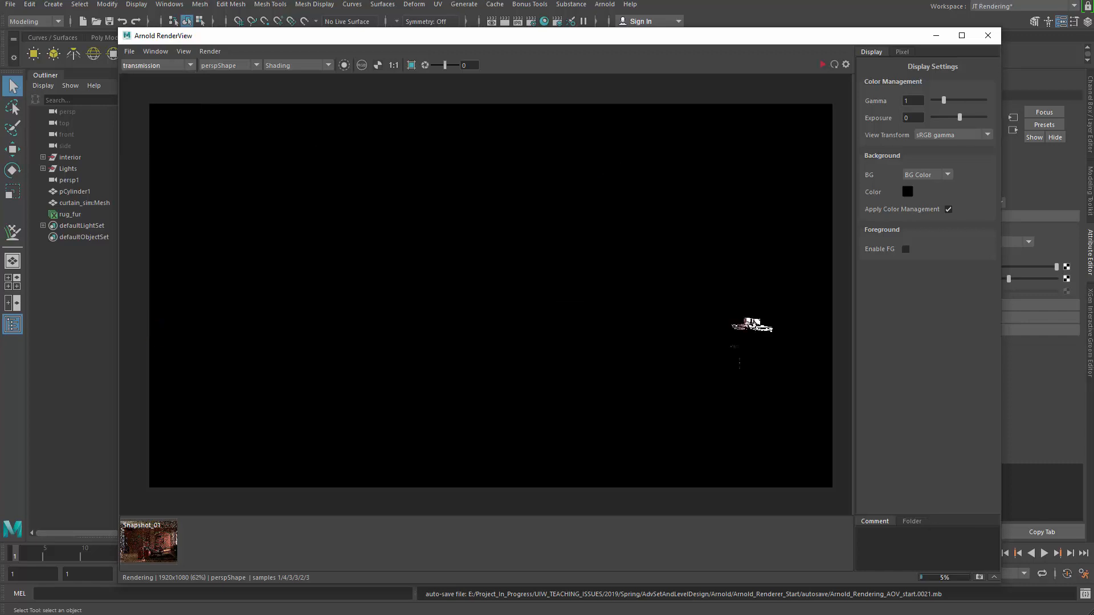
Step: Return to the specular_direct pass and compare it once more with specular_indirect
click(177, 65)
click(177, 121)
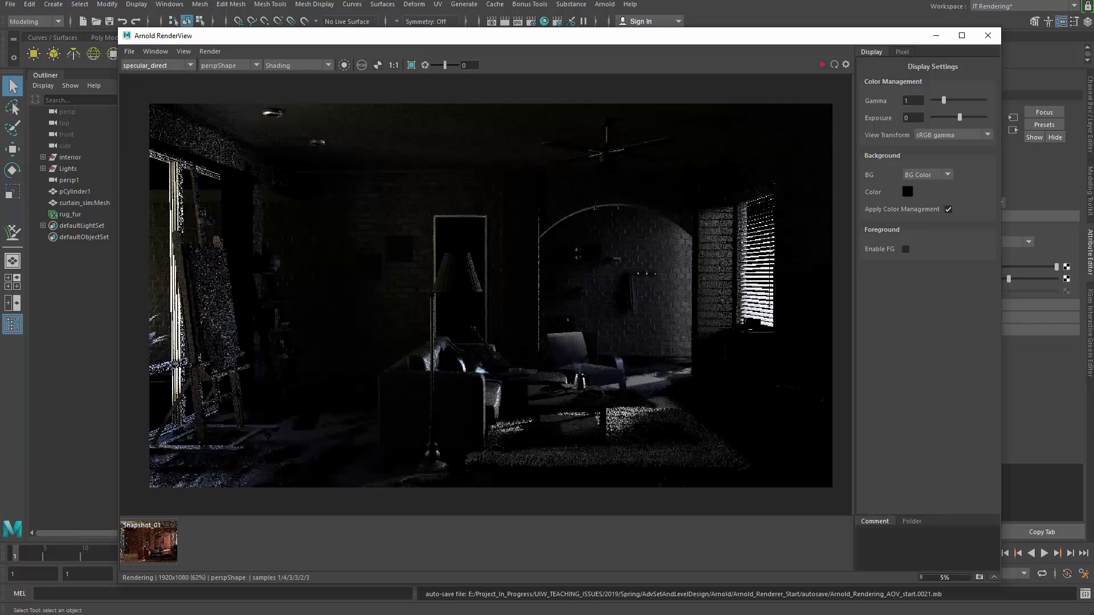
click(189, 65)
click(171, 131)
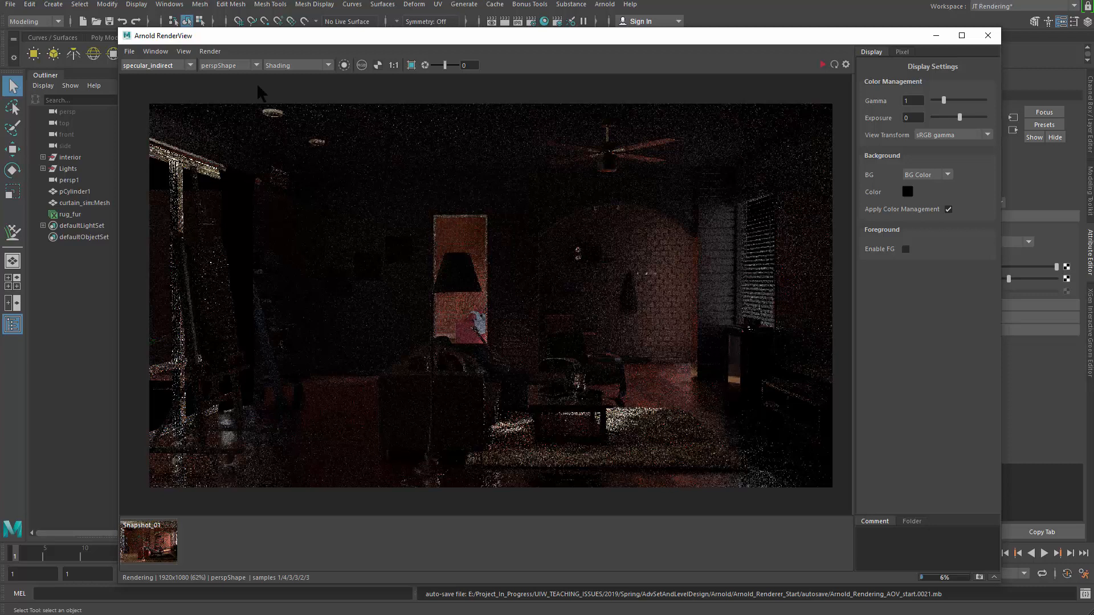
Step: Display the diffuse_direct pass again and compare it with the specular_direct pass
click(183, 65)
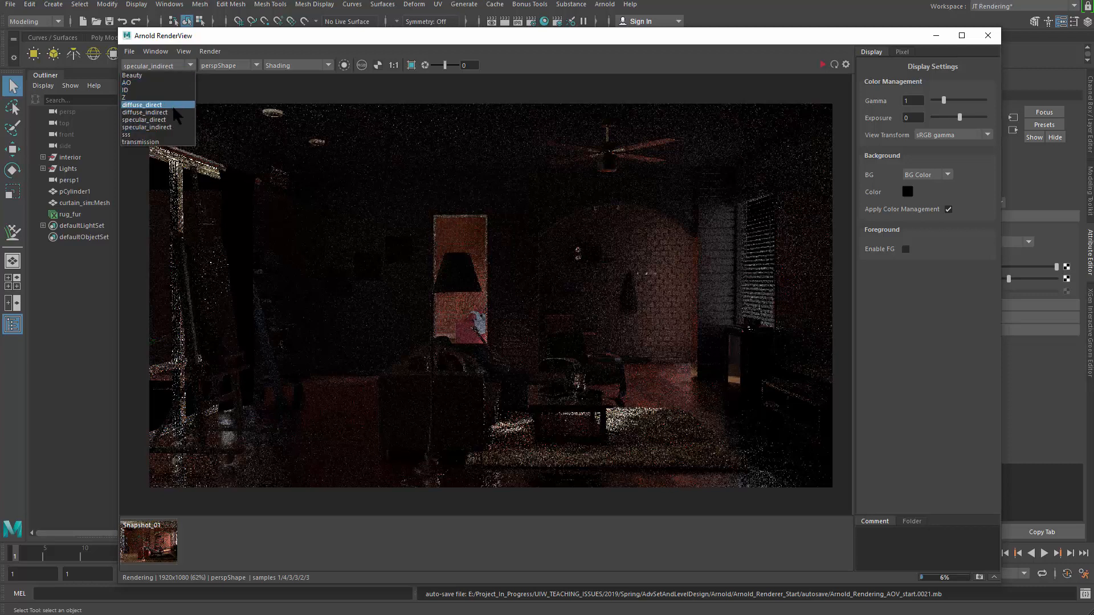
click(149, 105)
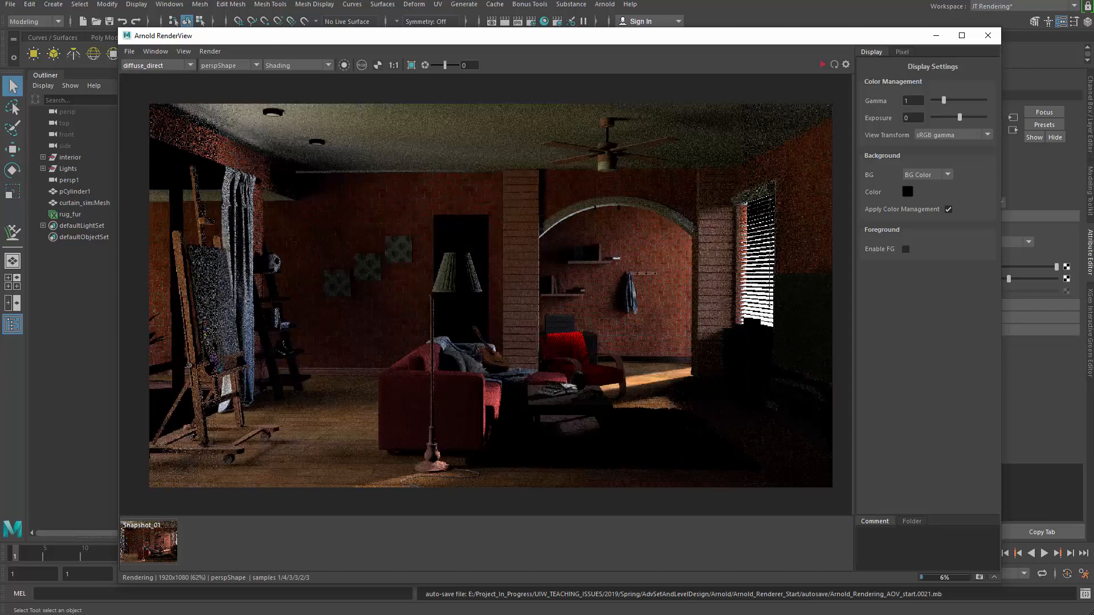
click(166, 66)
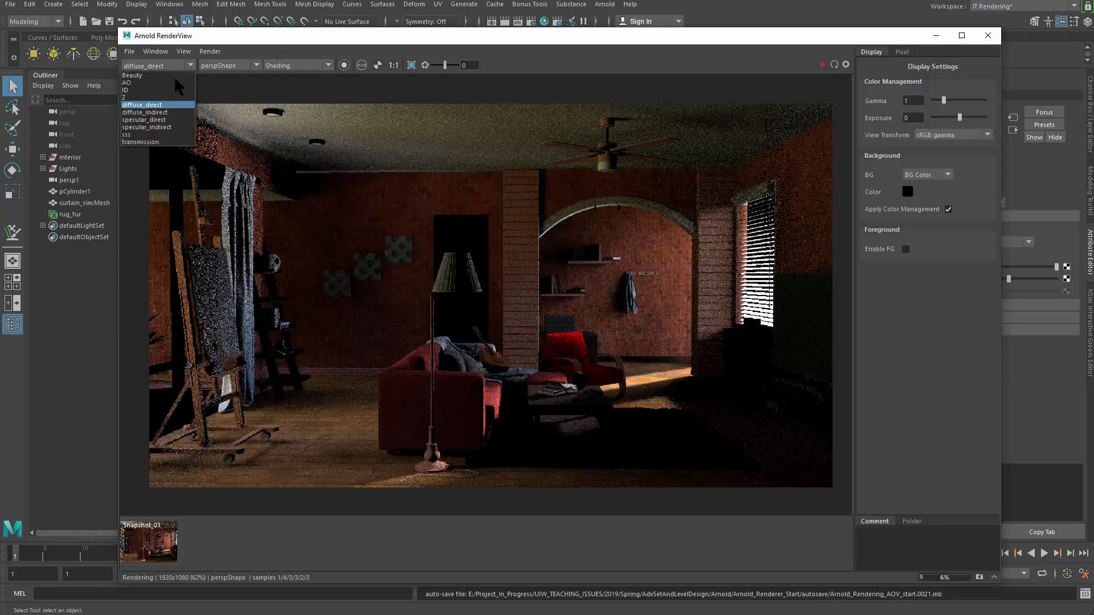
click(171, 120)
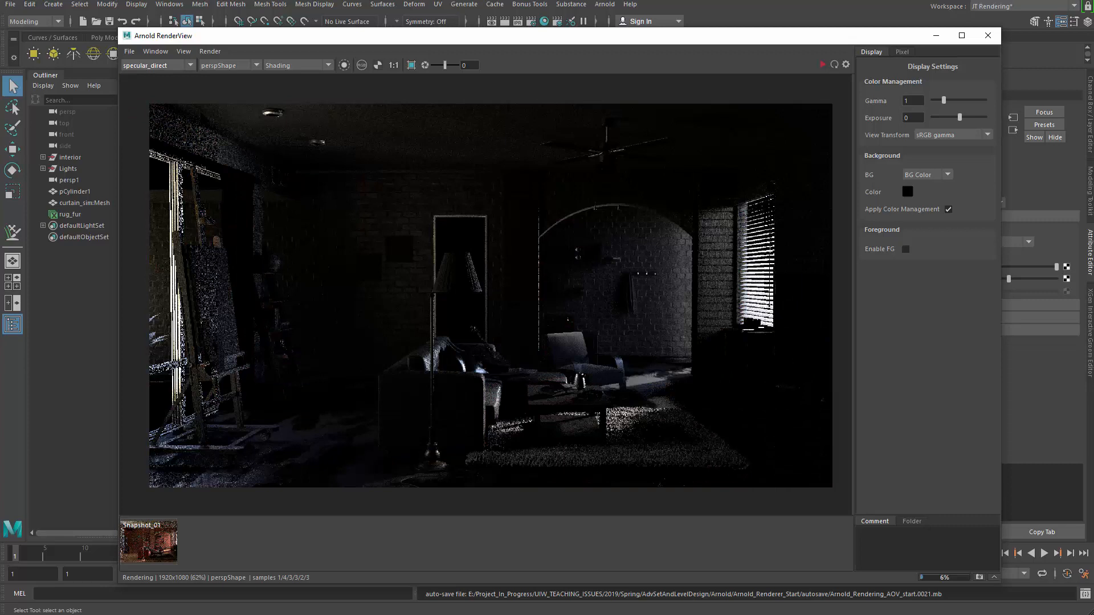
Step: Switch the render display back to the Beauty pass to view the combined image
click(186, 66)
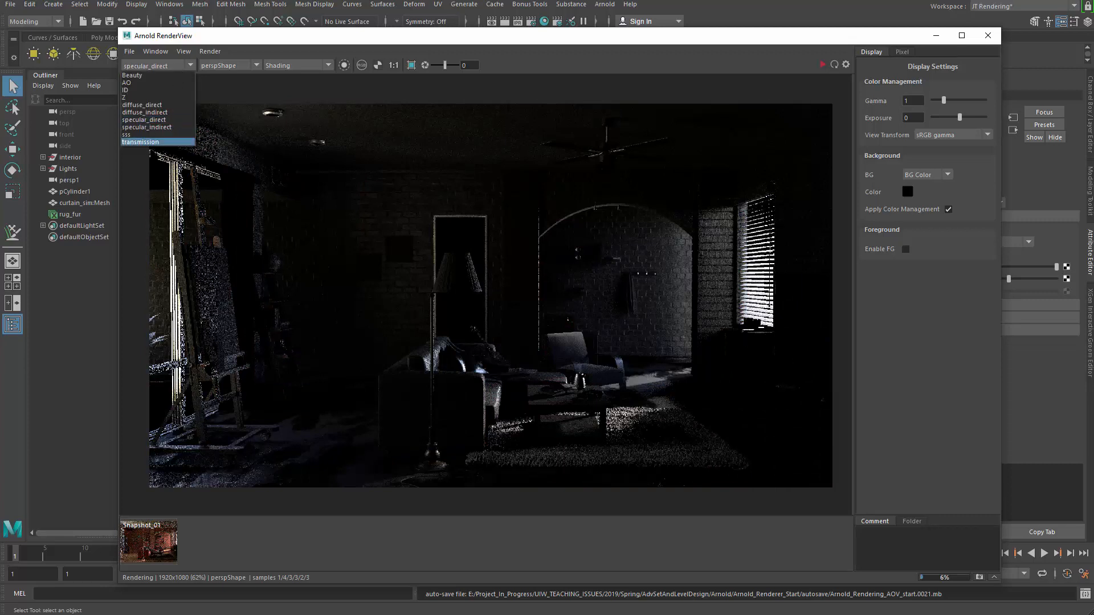
click(154, 97)
click(147, 66)
click(150, 75)
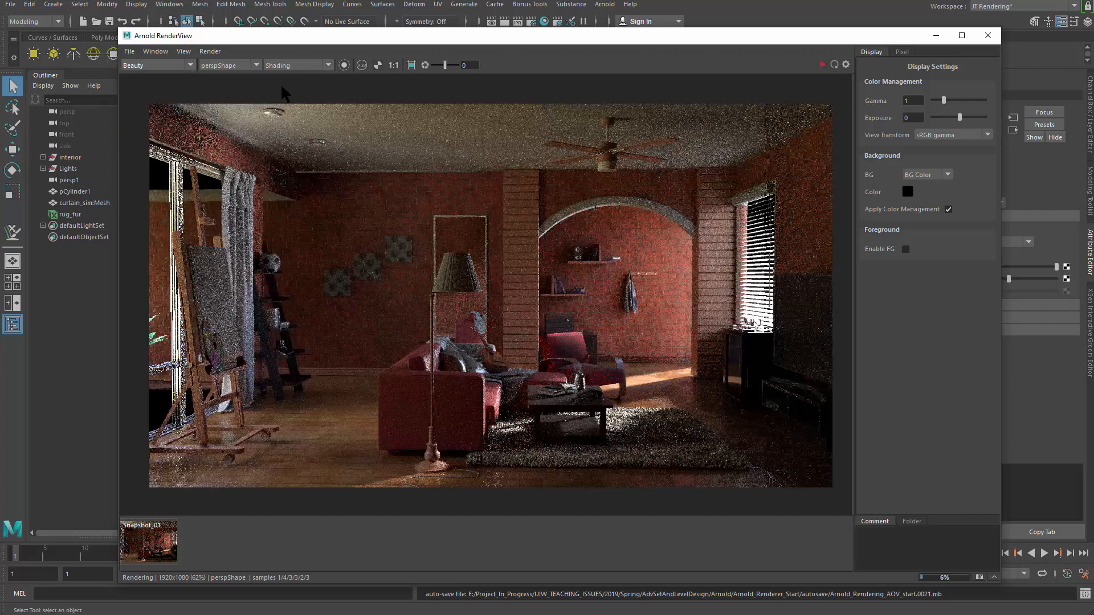
click(186, 64)
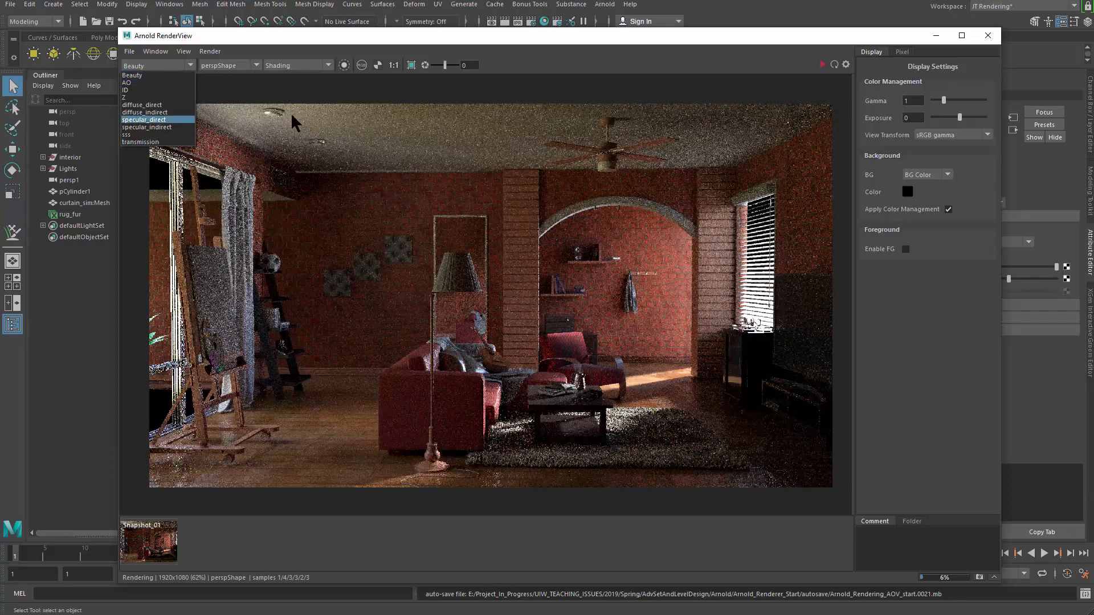
click(728, 54)
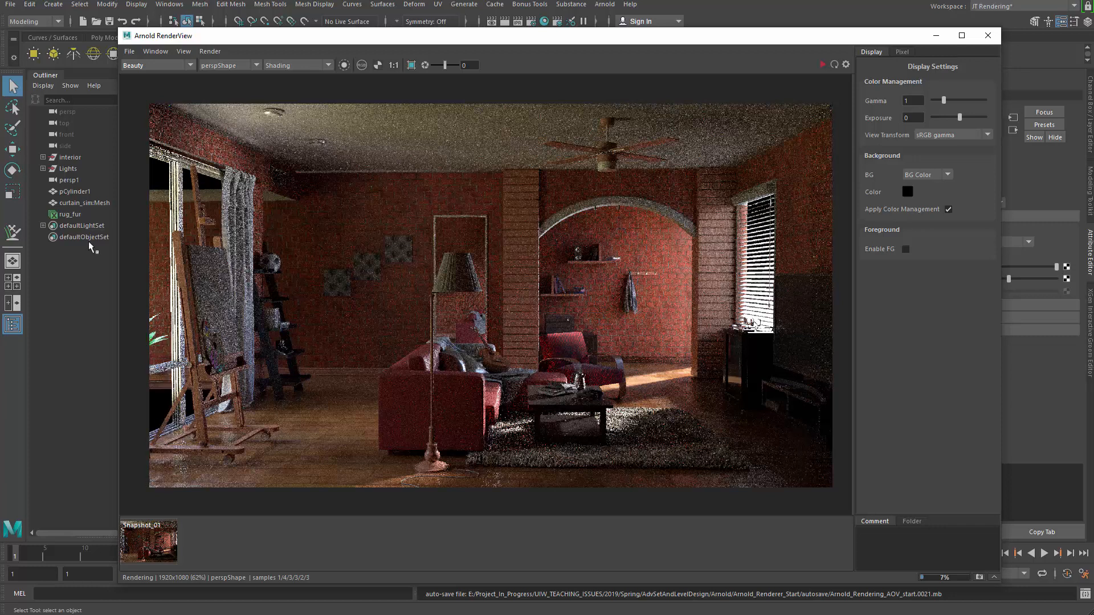
click(179, 62)
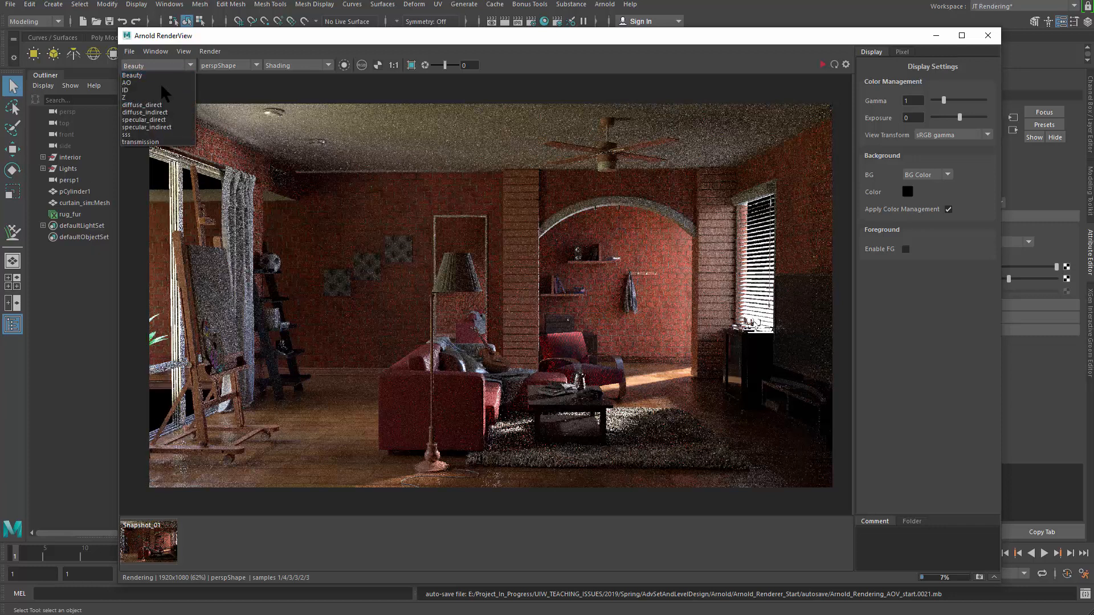
click(566, 56)
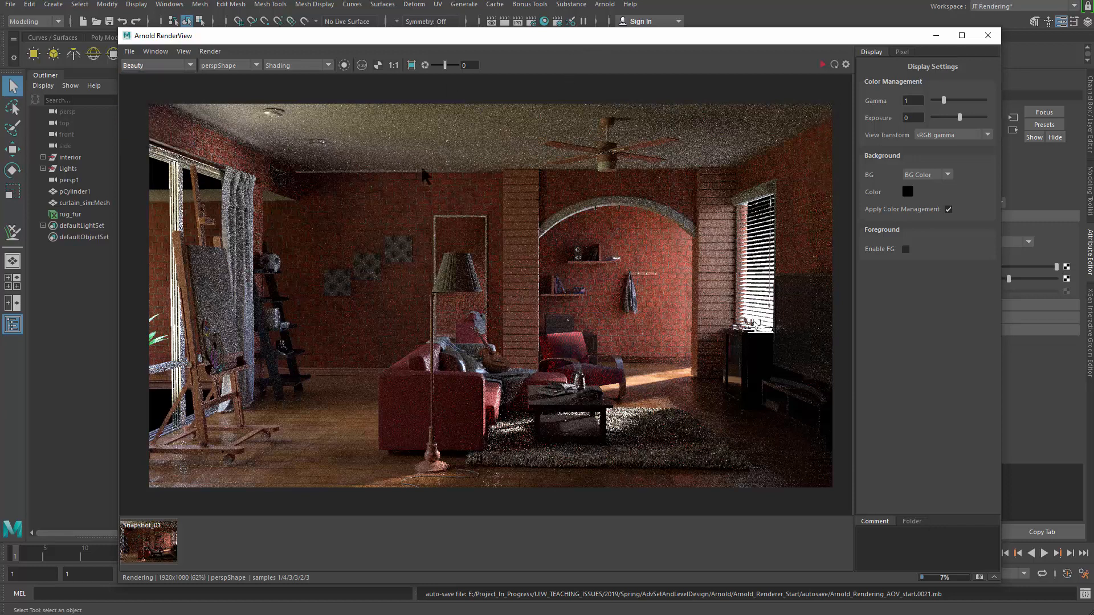